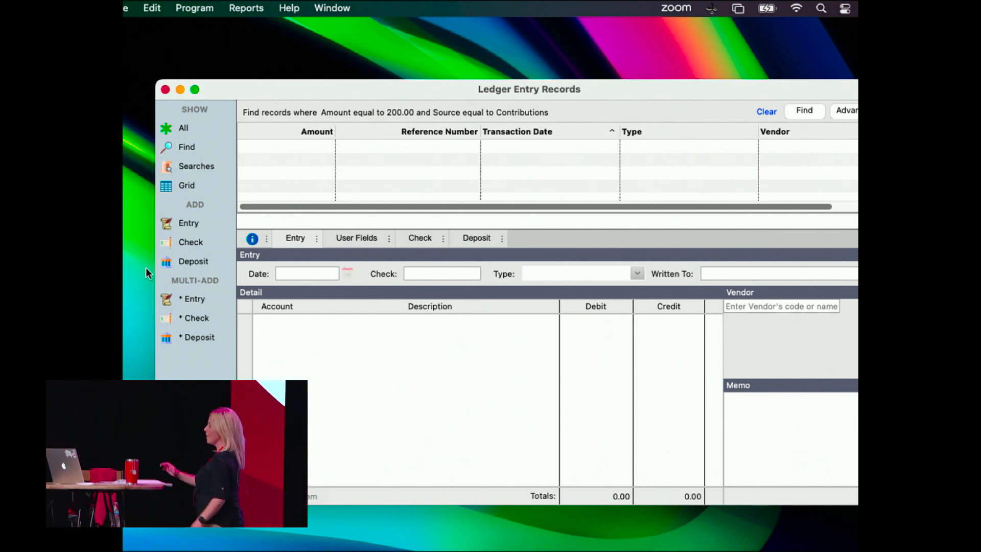
Start a new check and keep Checking - 1000.A1 as the account it is drawn on.
click(190, 243)
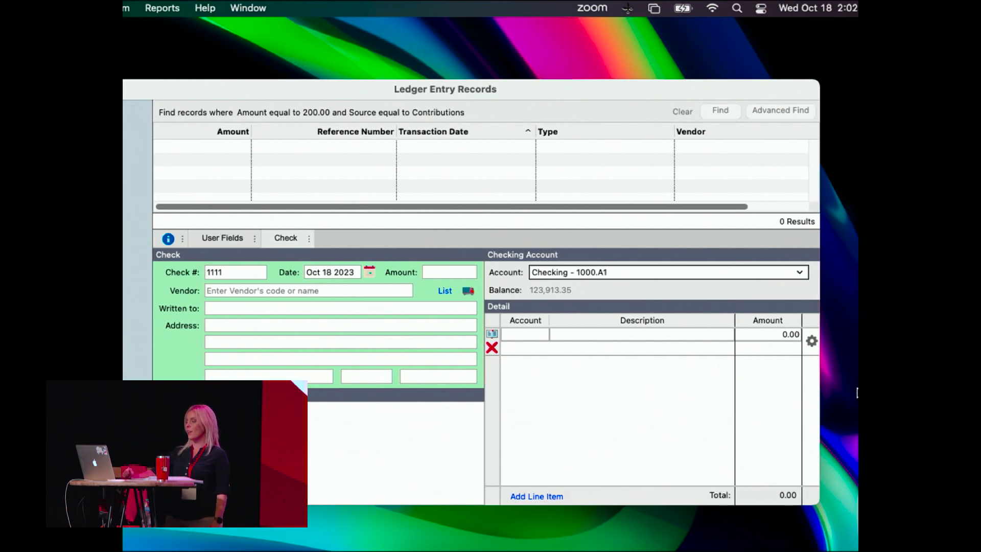
click(800, 272)
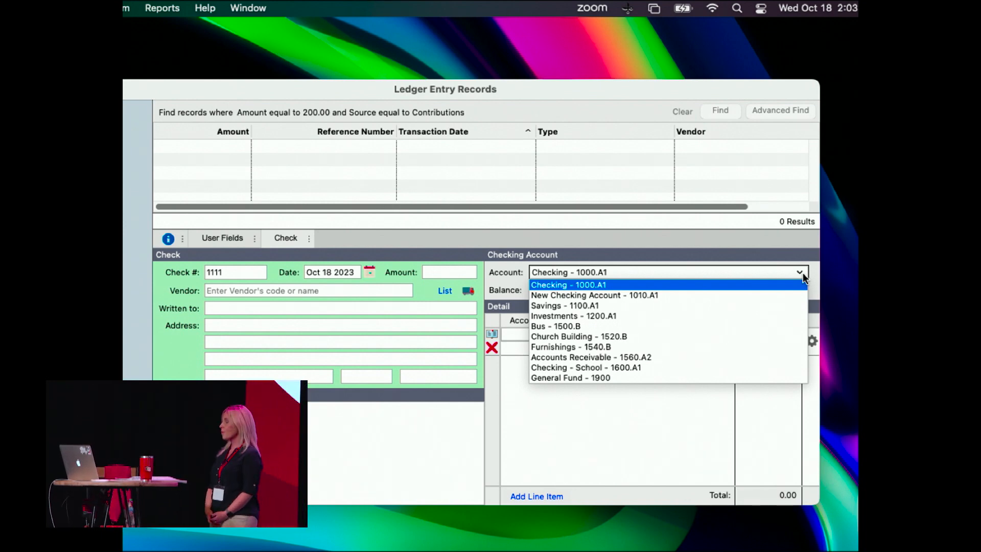
click(803, 274)
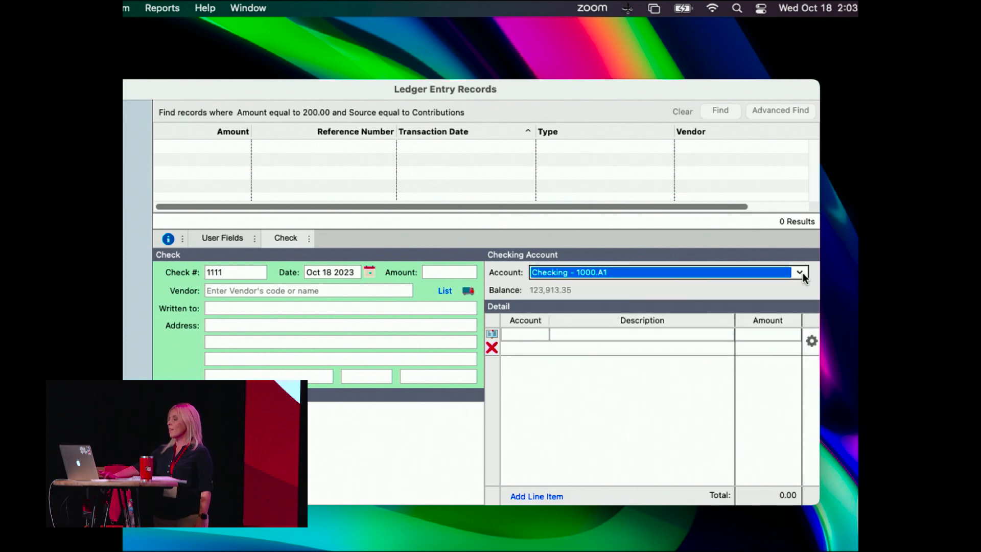
Open the account lookup for the first detail line, view the income and expense accounts, and close it without choosing.
click(524, 334)
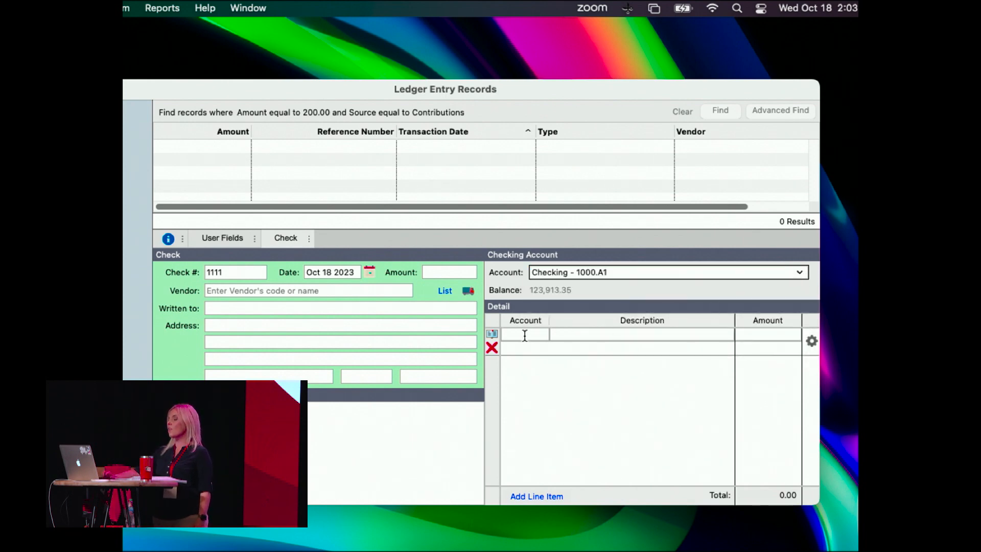
click(493, 334)
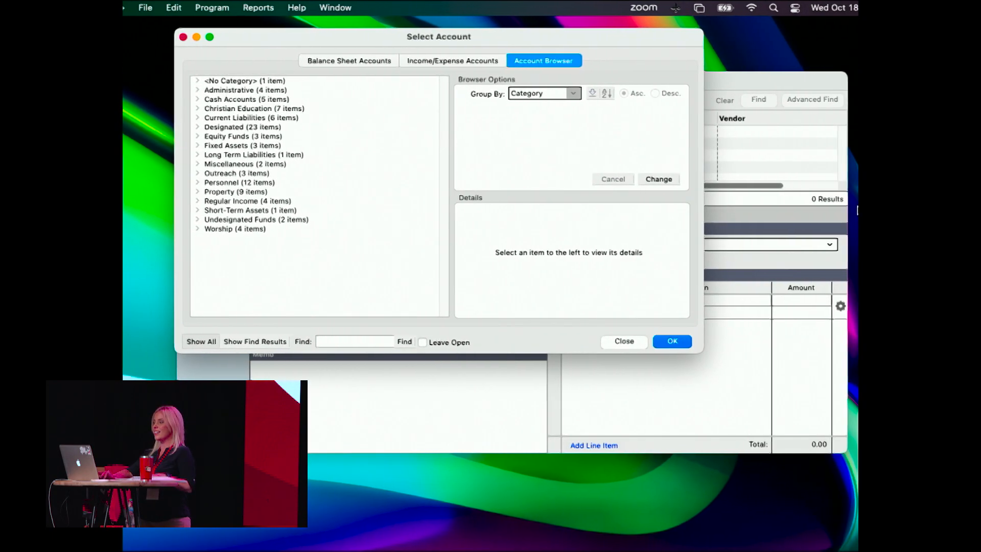
click(432, 60)
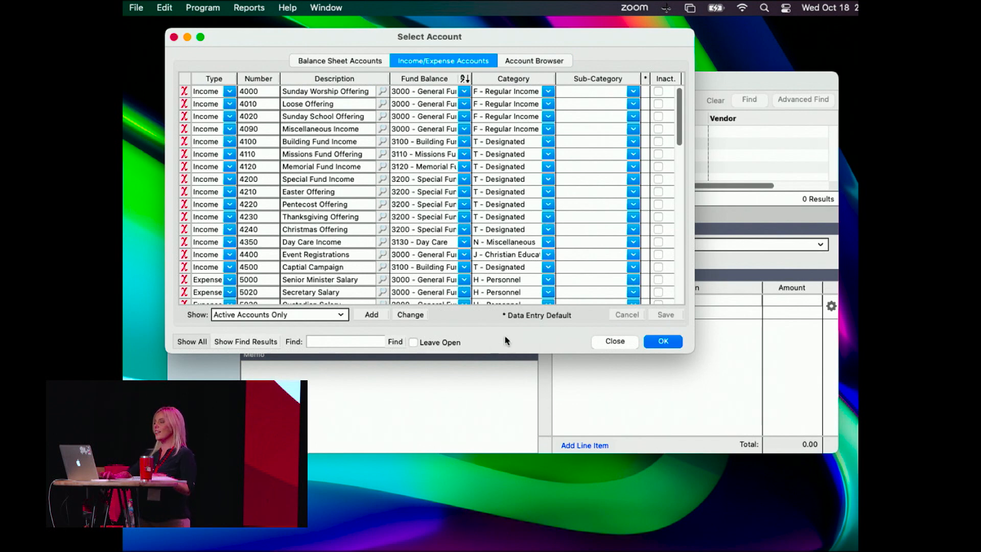
click(615, 342)
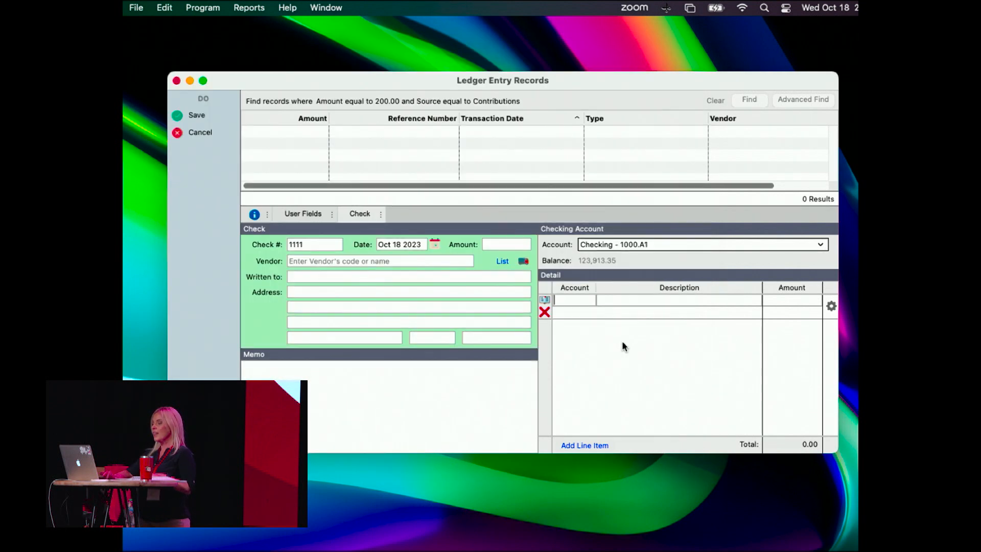
Assign account 4200, Special Fund Income, to the check's first detail line using the account lookup.
click(545, 300)
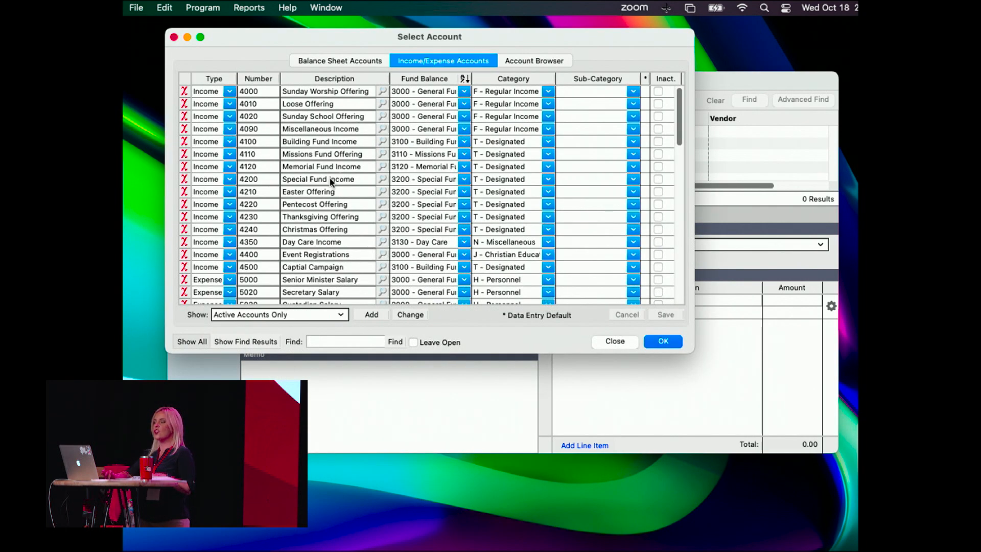
click(322, 180)
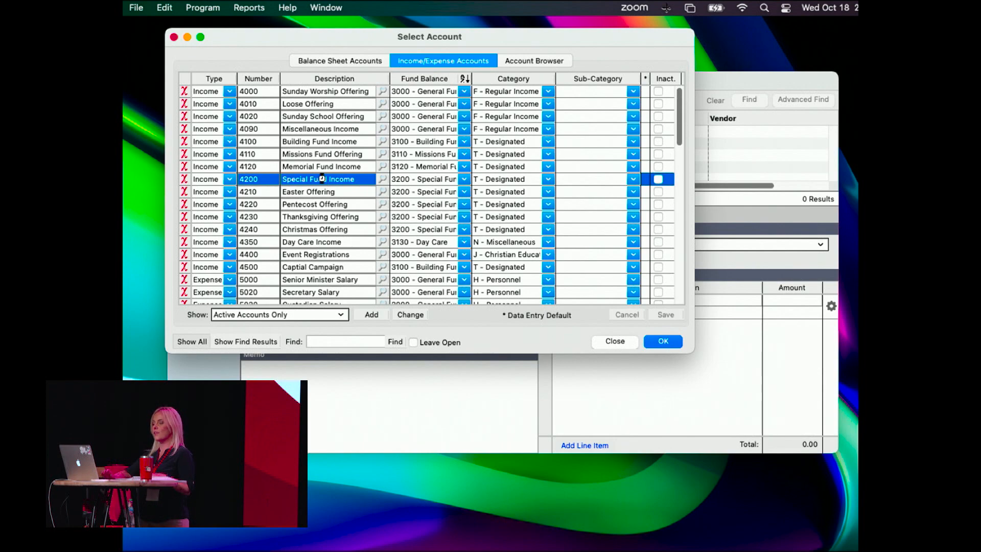
double_click(322, 179)
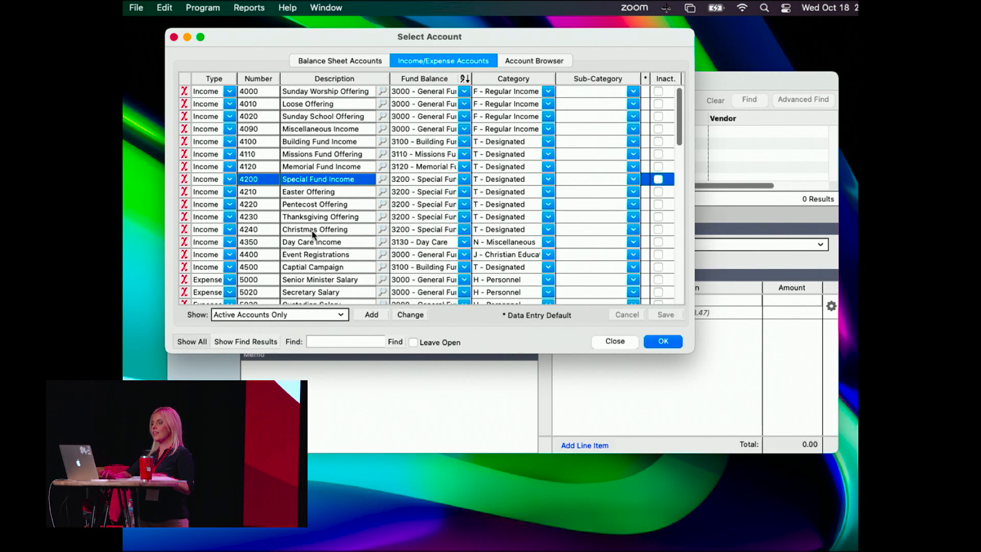
Assign expense account 5045, Housing, to the check's first detail line using the account lookup.
scroll(314, 230, down, 5)
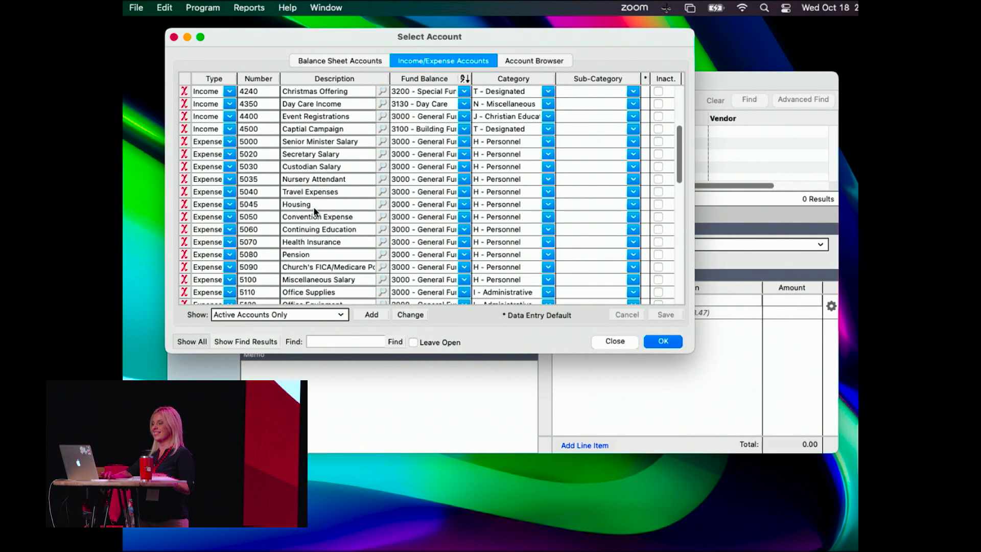
click(315, 205)
double_click(314, 205)
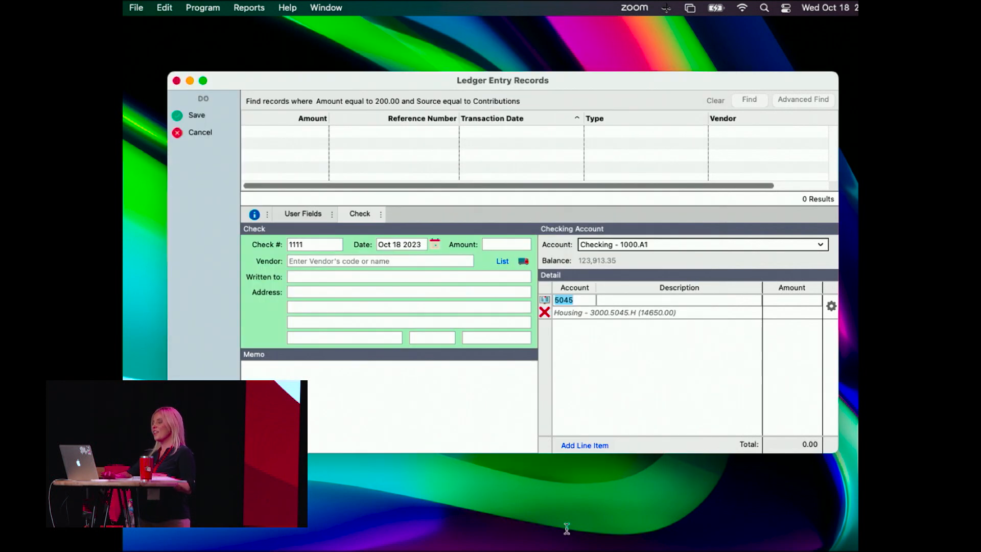
Set the check's amount to 25.00.
click(789, 299)
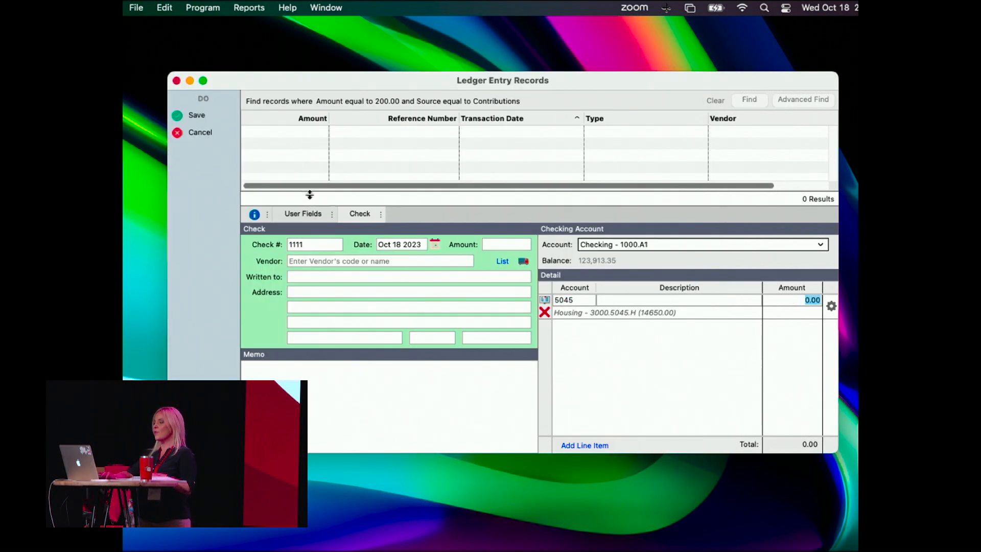
click(507, 243)
text(25)
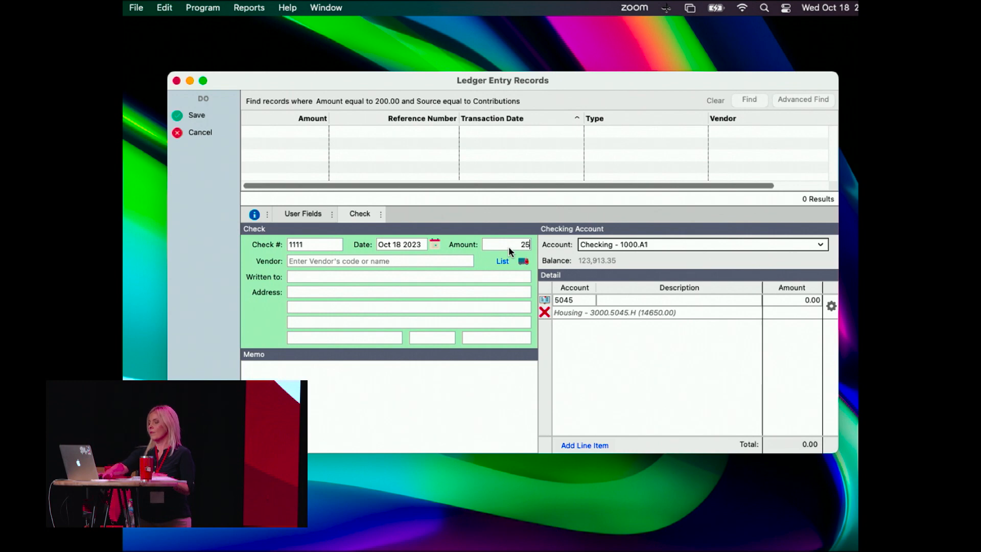
key(Tab)
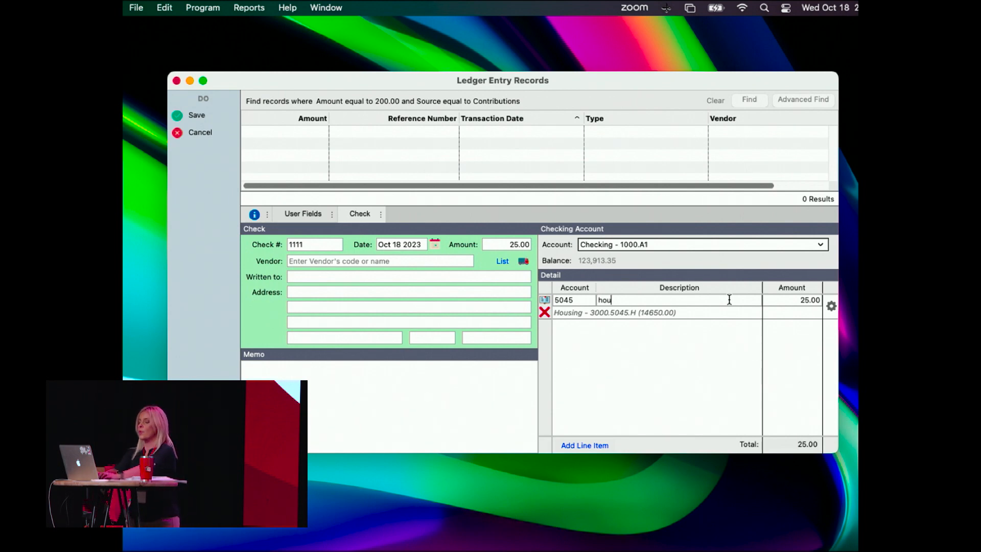
Split the check into a 10.00 Housing line described as "housing" and a second line on account 5000.
key(Tab)
text(10)
key(Tab)
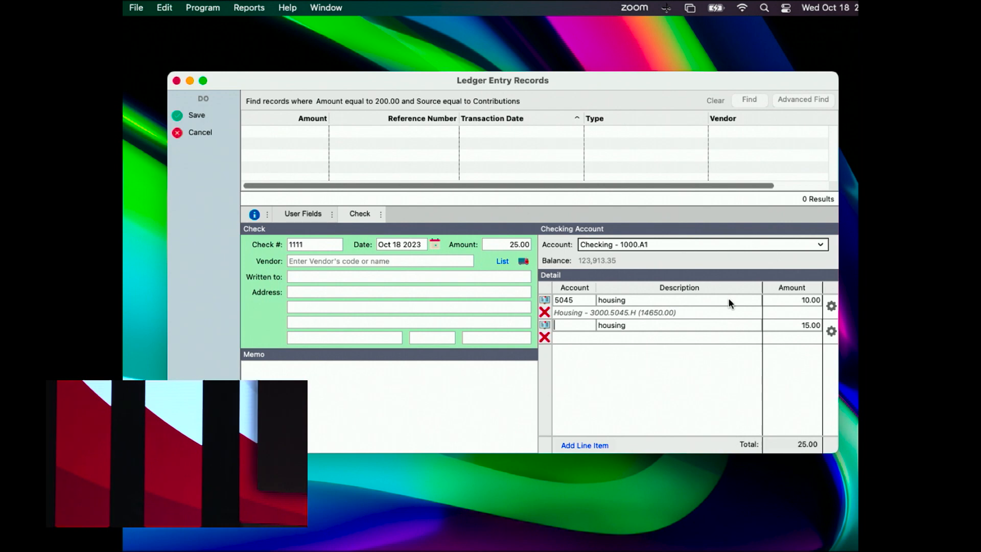
text(5000)
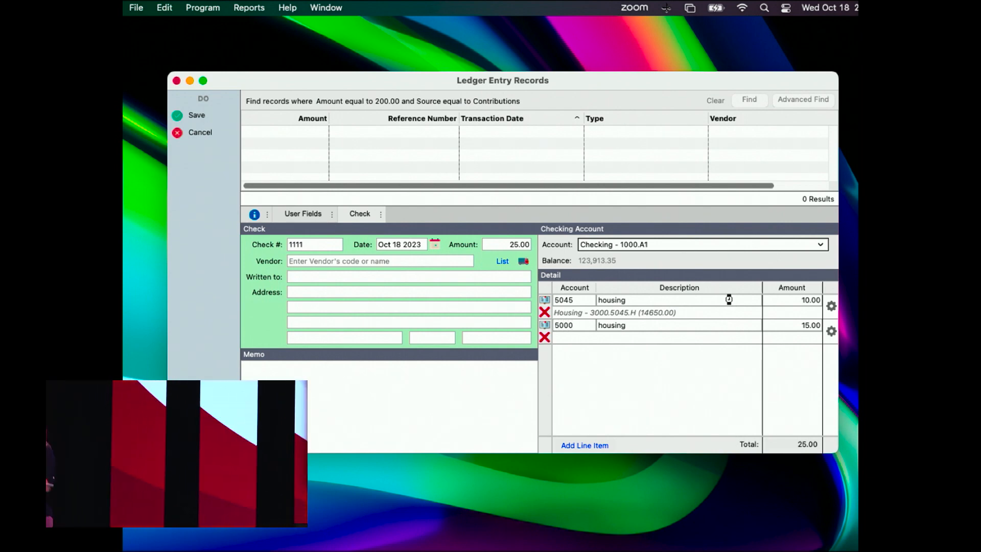
key(Tab)
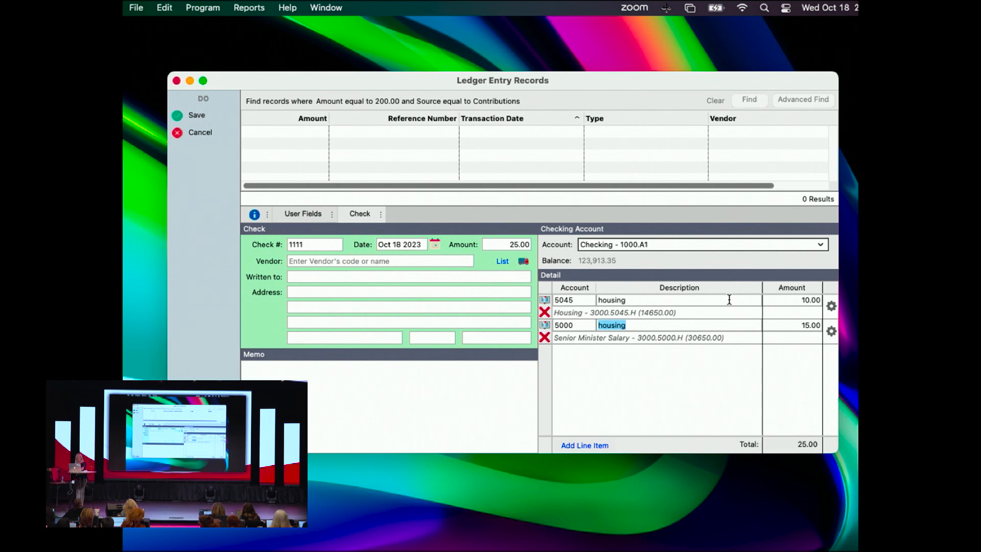
Try to assign account 6000 to the second detail line, then view the income and expense accounts in the lookup.
key(shift+Tab)
click(728, 299)
text(6)
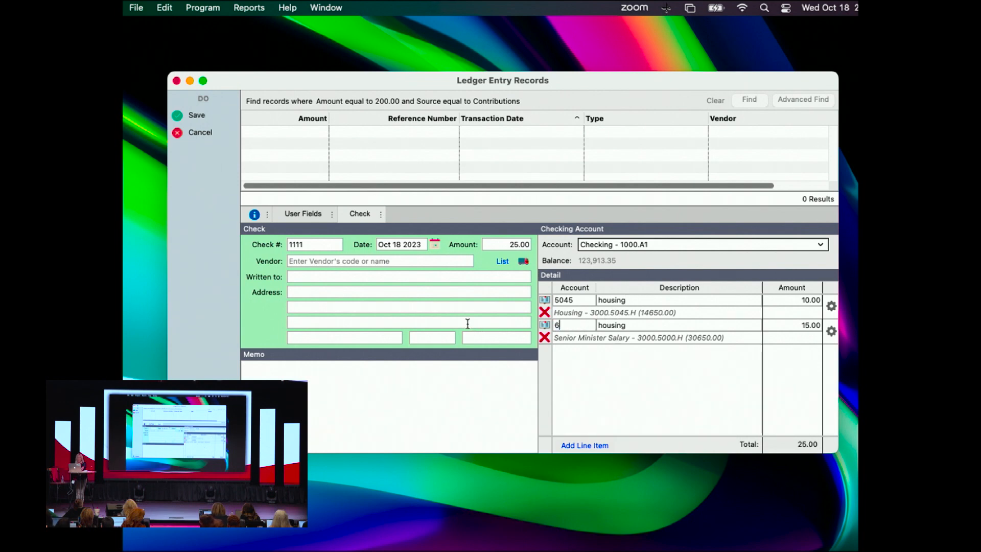
text(000)
key(Tab)
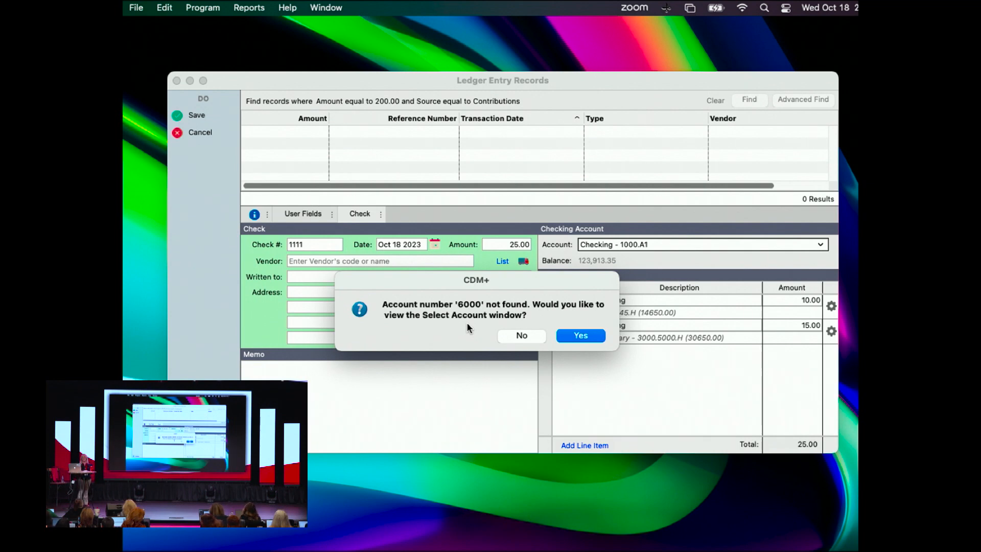
click(584, 338)
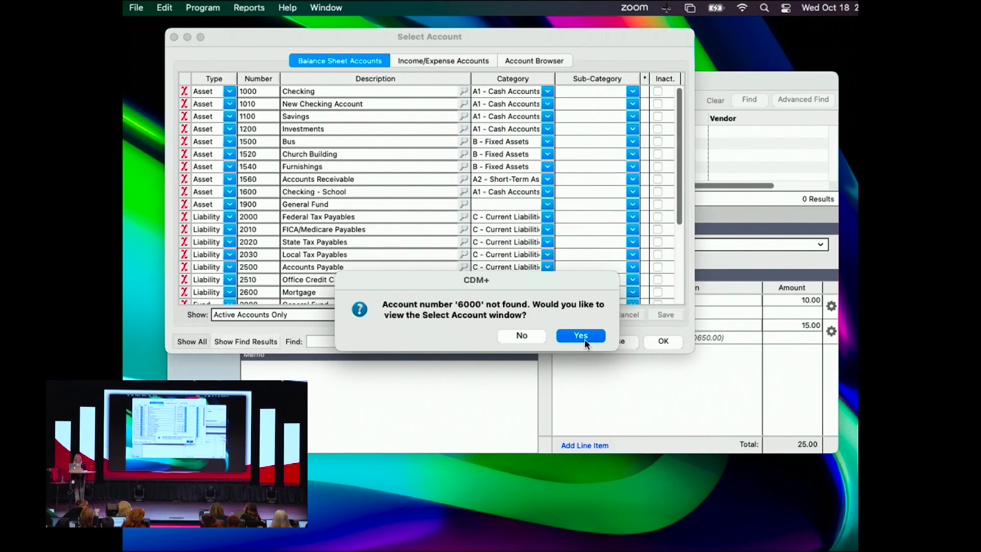
click(526, 335)
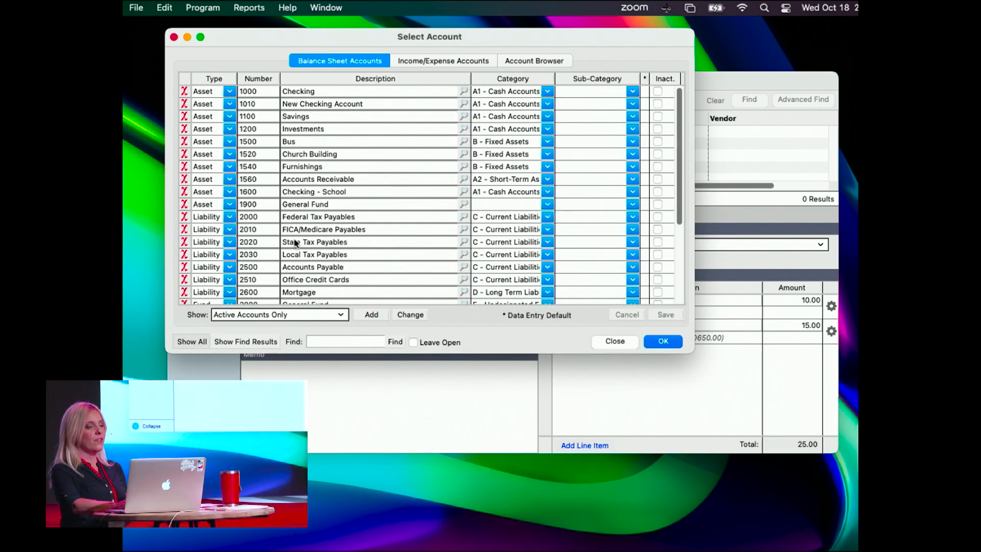
click(407, 59)
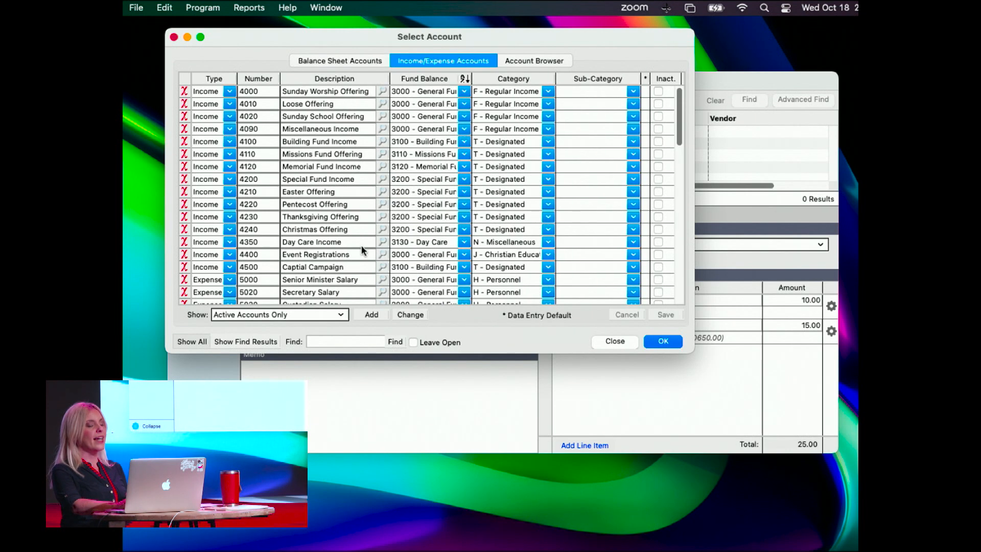
click(615, 341)
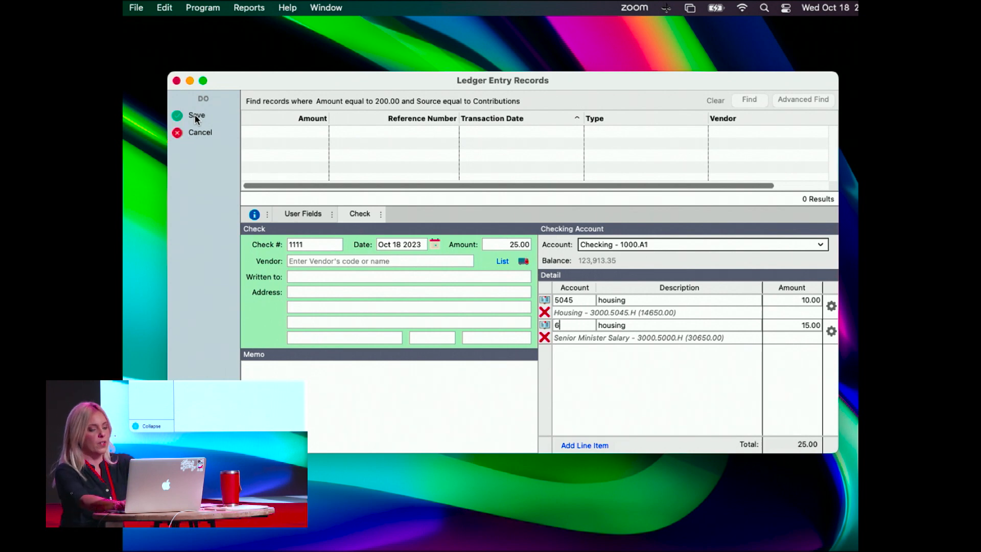
Return the second detail line to account 5000 and save the check.
key(Tab)
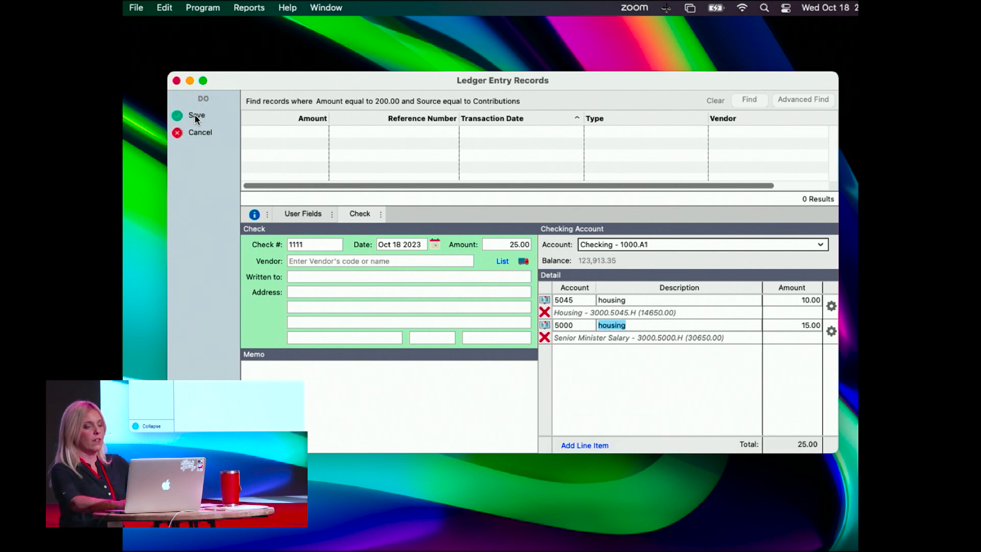
click(265, 116)
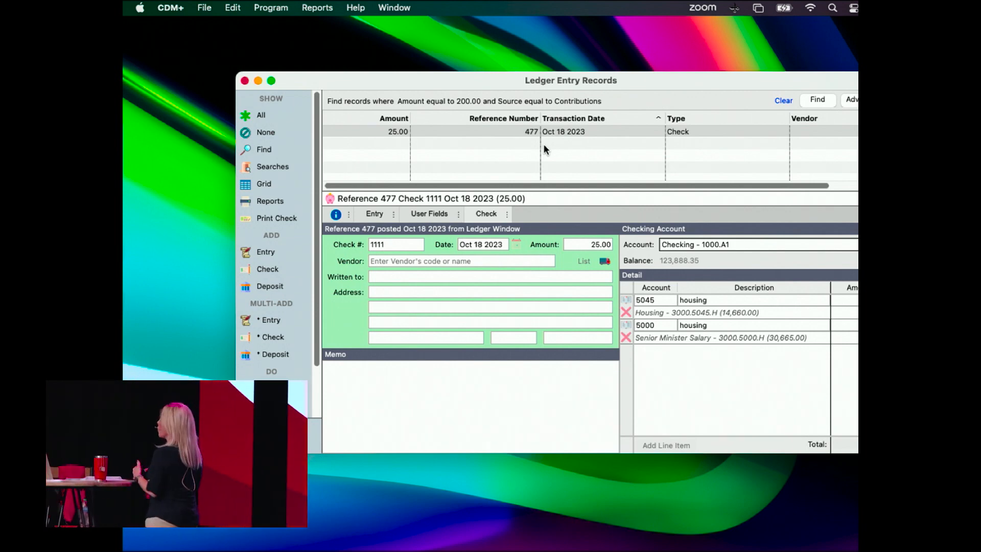
Open a blank deposit form for viewing and cancel it.
click(270, 289)
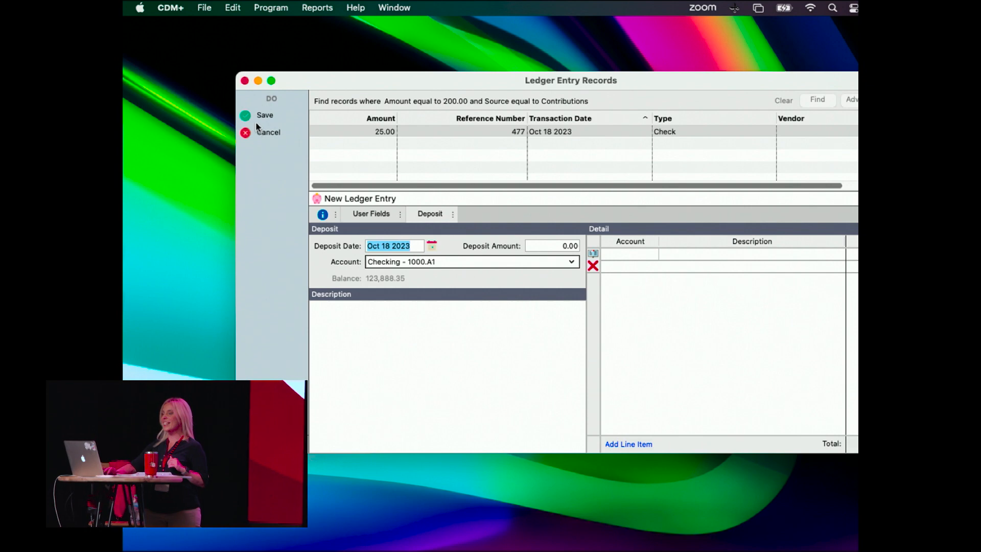
click(263, 134)
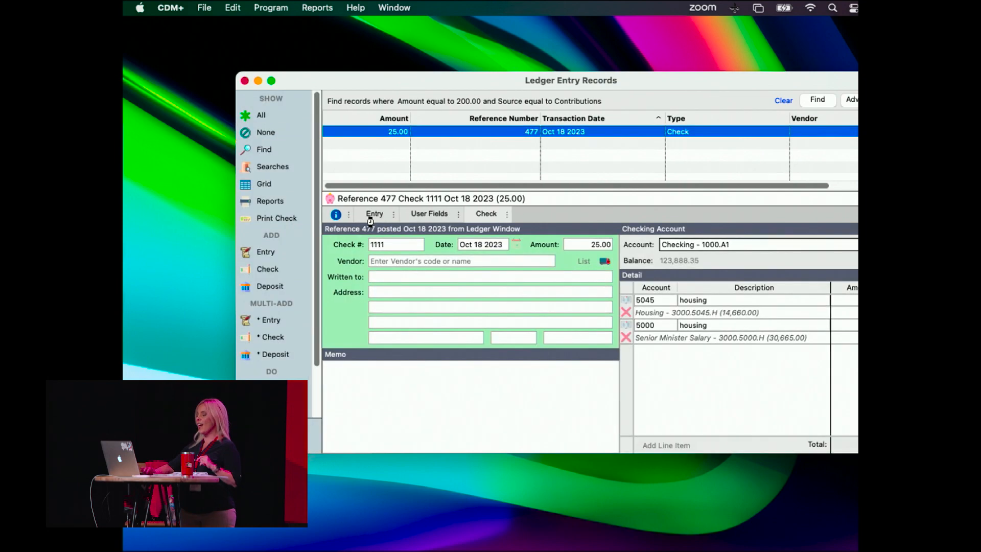
Bring the whole ledger window into view and display the saved check's debit and credit entry.
drag(492, 86, 425, 82)
click(313, 213)
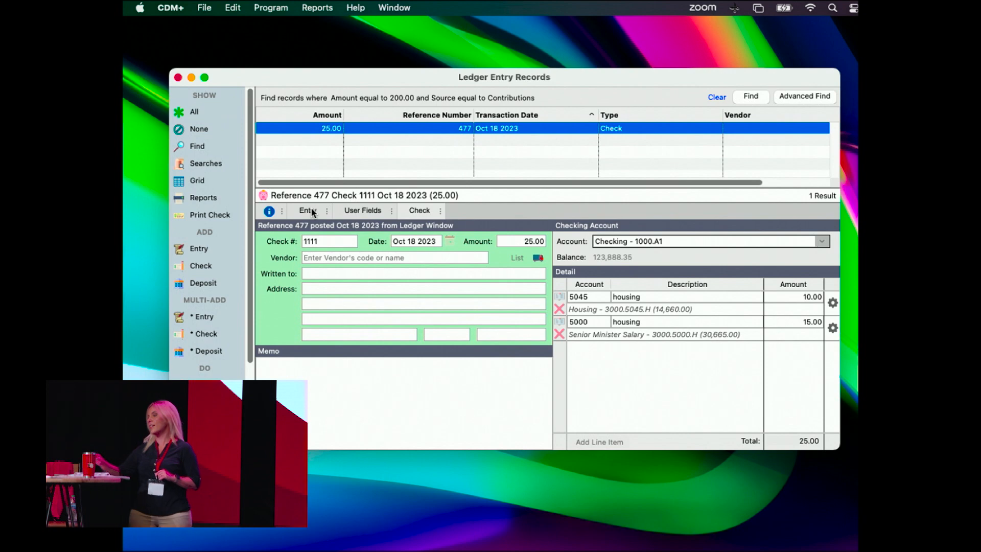
click(312, 211)
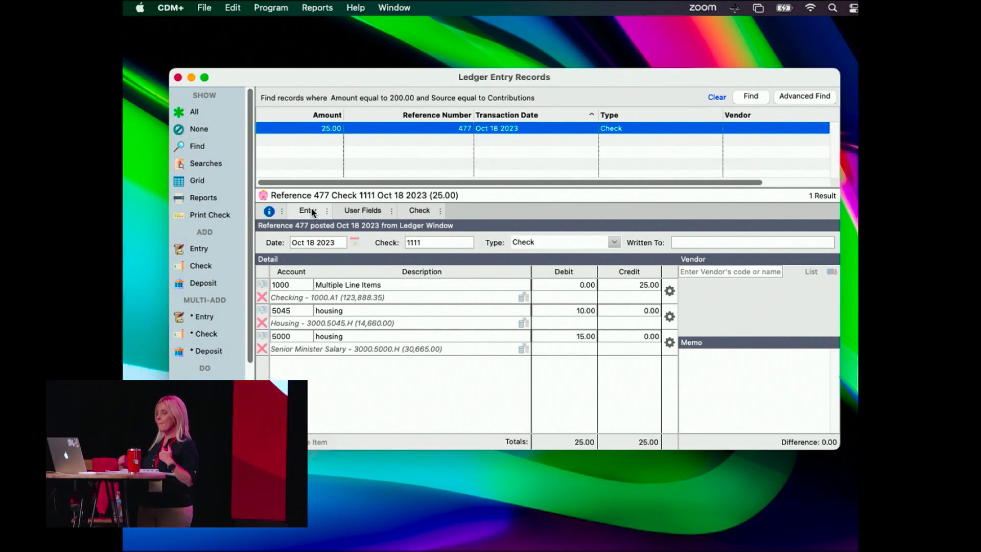
Start a new journal entry and assign balance sheet account 3000, General Fund, to its first line.
click(201, 249)
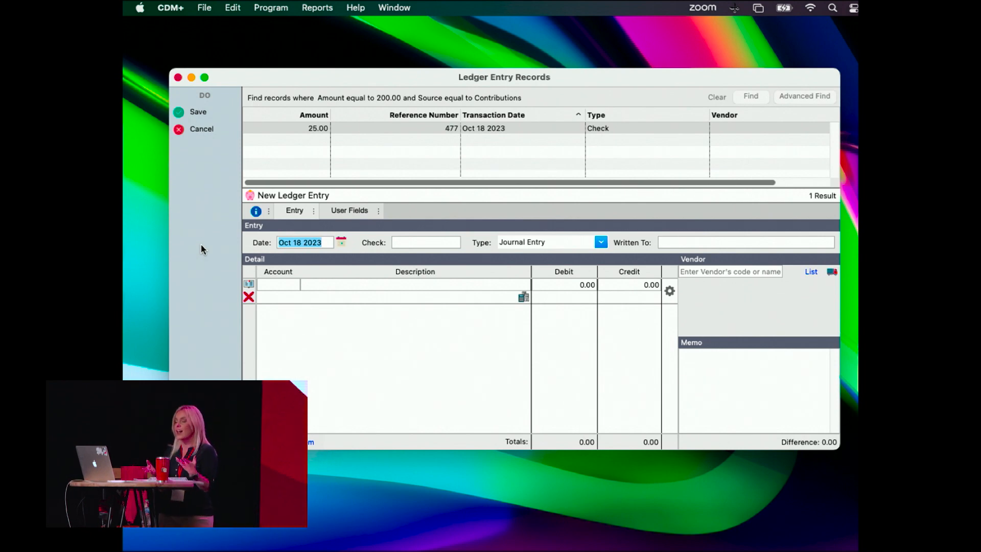
click(278, 285)
click(248, 284)
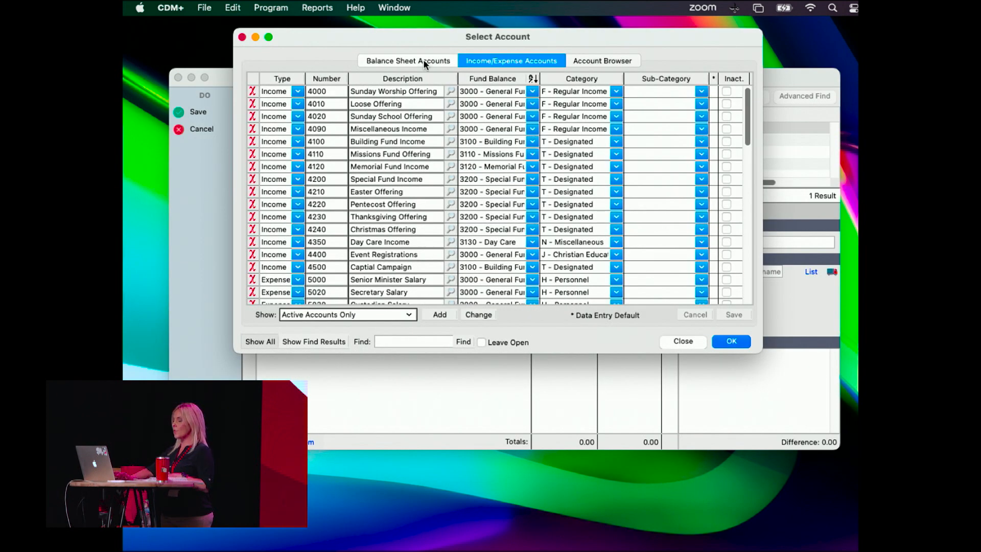
click(423, 60)
scroll(336, 245, down, 2)
scroll(336, 244, down, 1)
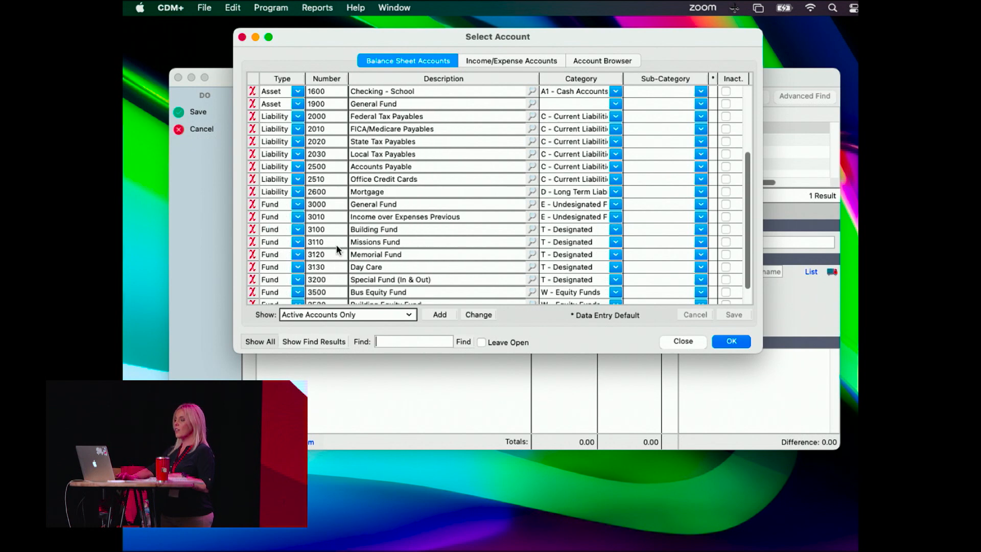
double_click(387, 203)
Describe the General Fund line as "Transfer to Building Fund".
click(345, 288)
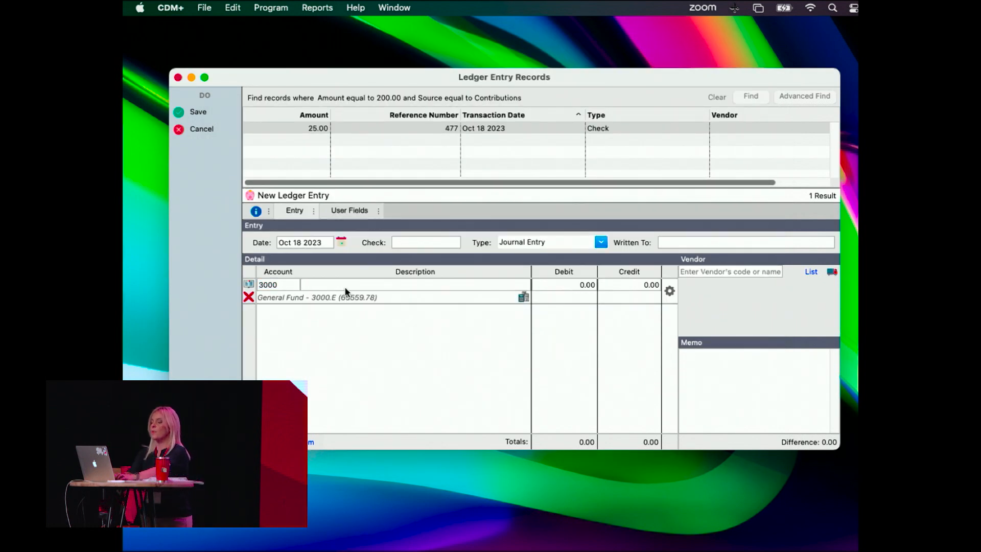
text(Transfer to Building Fund)
key(Tab)
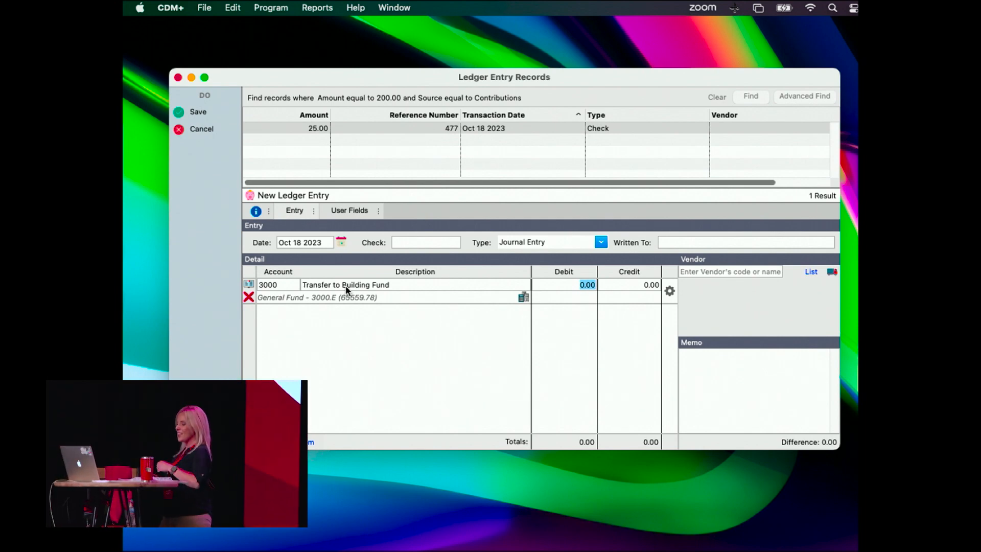
Debit the General Fund line 2000 and advance to a second, balancing line.
text(2000)
key(Tab)
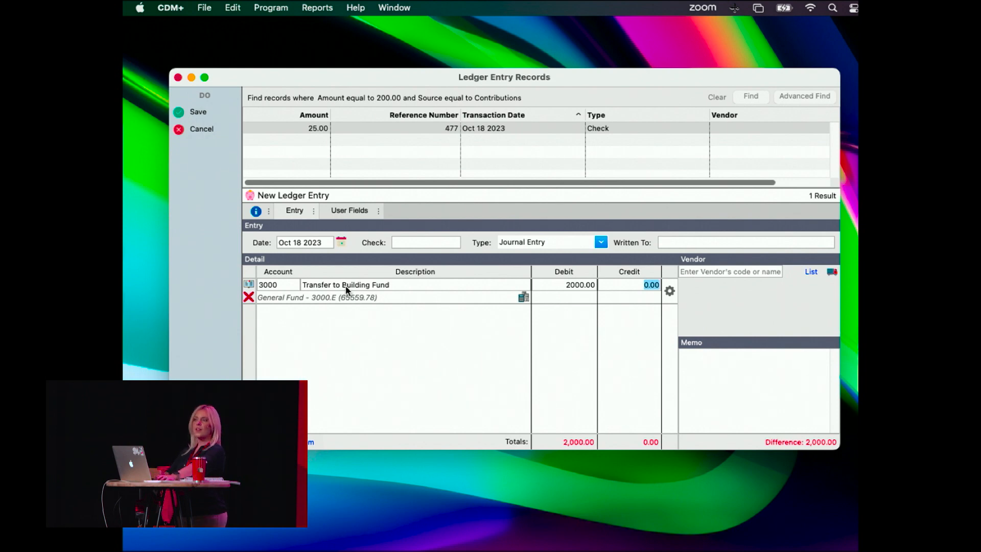
key(Tab)
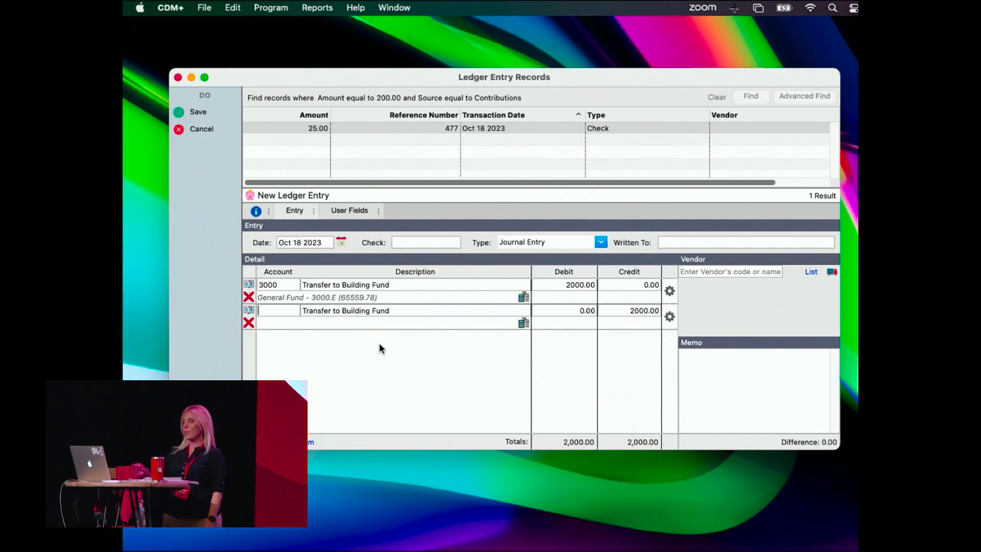
Assign balance sheet account 3100, Building Fund, to the journal entry's second line.
click(248, 309)
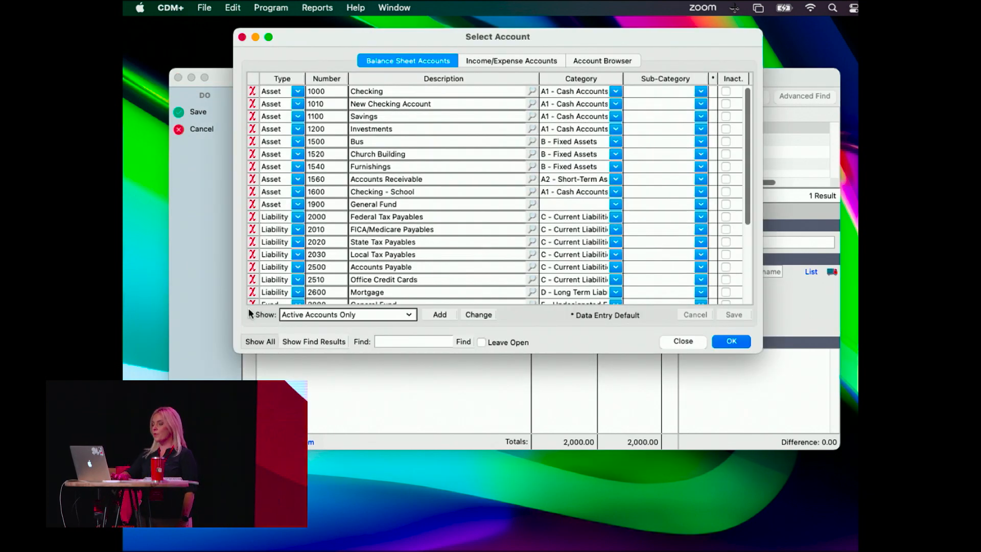
scroll(364, 229, down, 3)
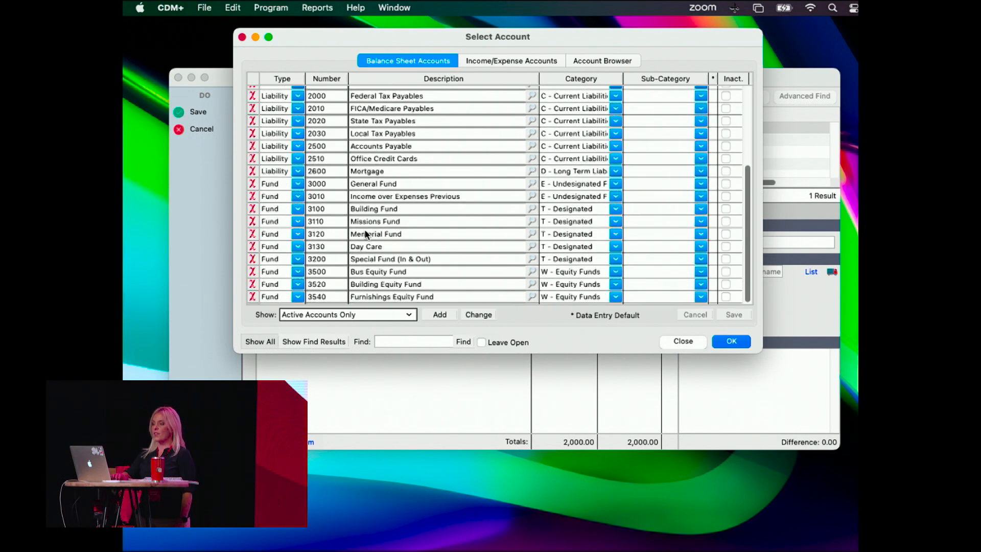
click(382, 212)
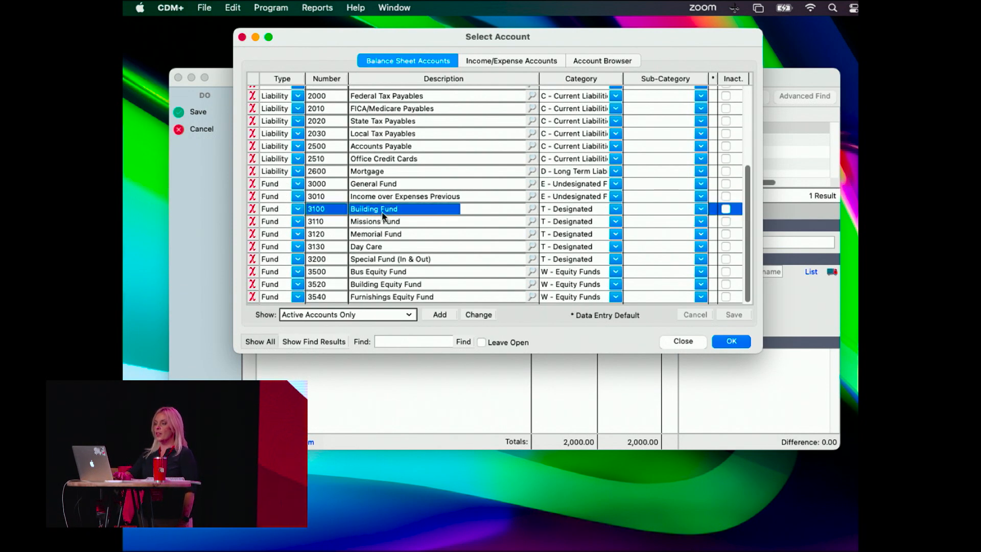
double_click(382, 213)
Change the Building Fund line's description to "Transfer from General Fund" and save the journal entry.
drag(391, 310, 309, 310)
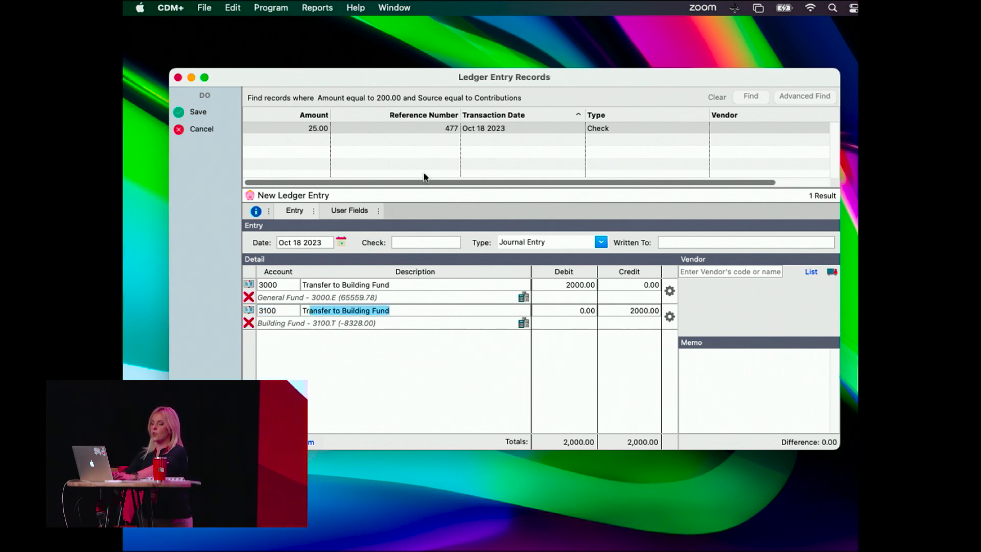
text(ansfer from Genera)
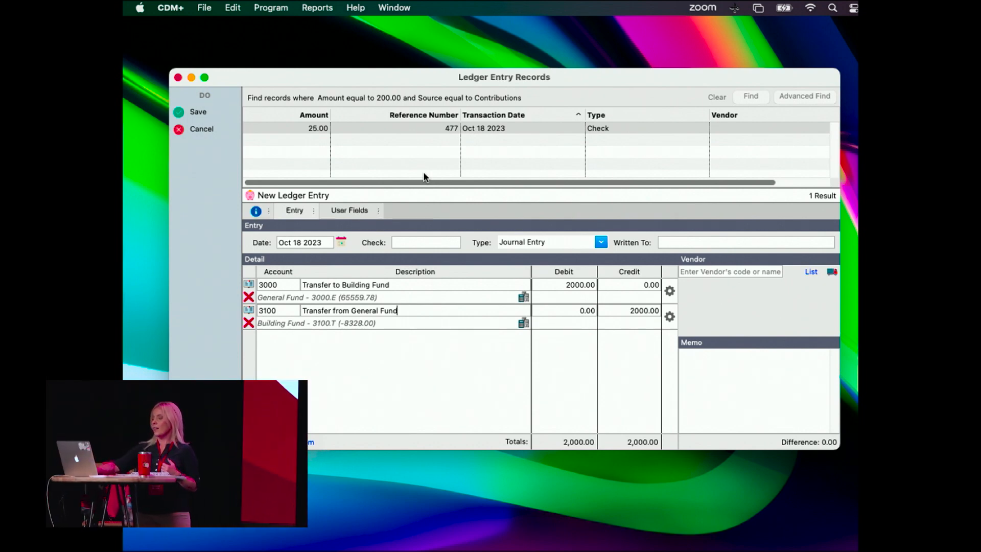
key(super+s)
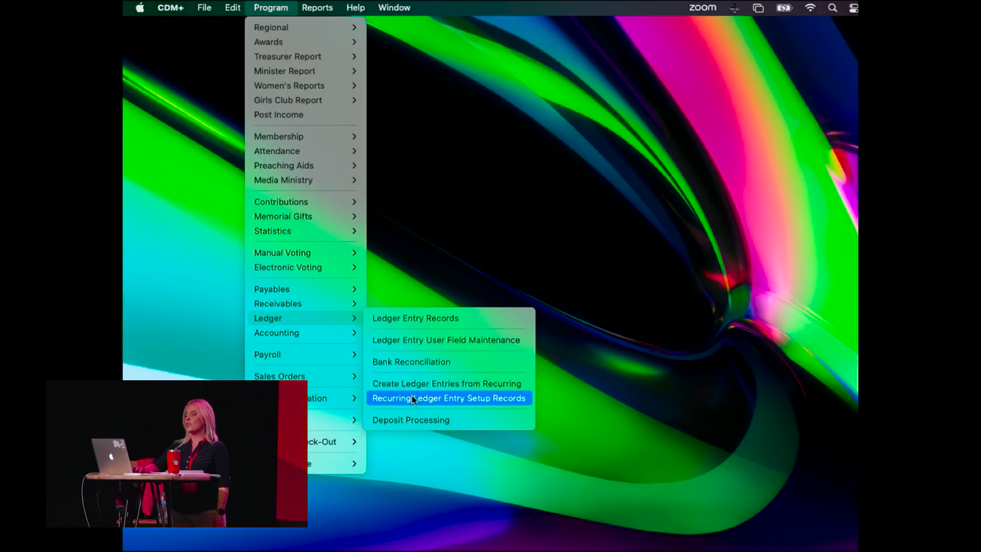
Open the recurring ledger entry setup records and start a new entry with day of the month 1.
click(415, 403)
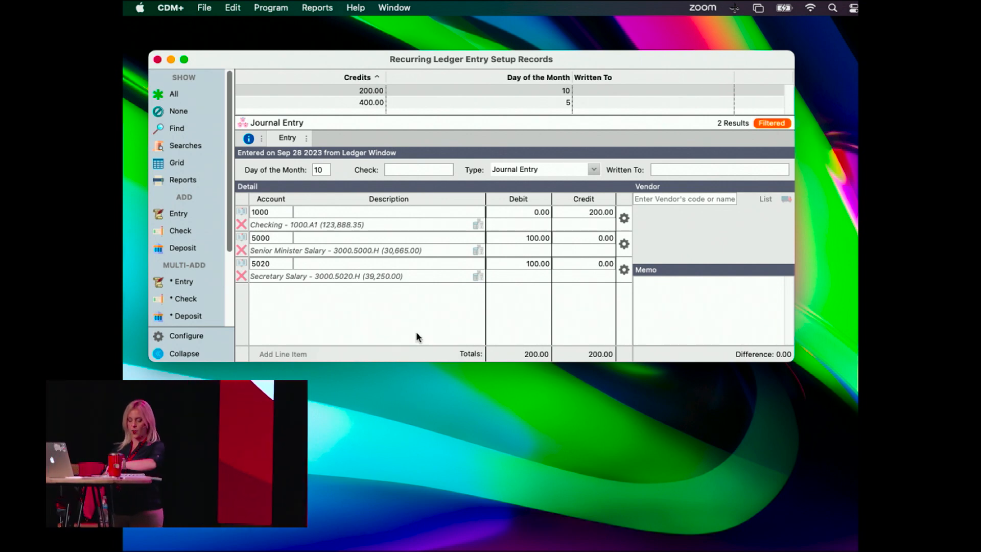
mouse_move(583, 62)
mouse_down()
mouse_move(587, 116)
mouse_move(584, 54)
mouse_up()
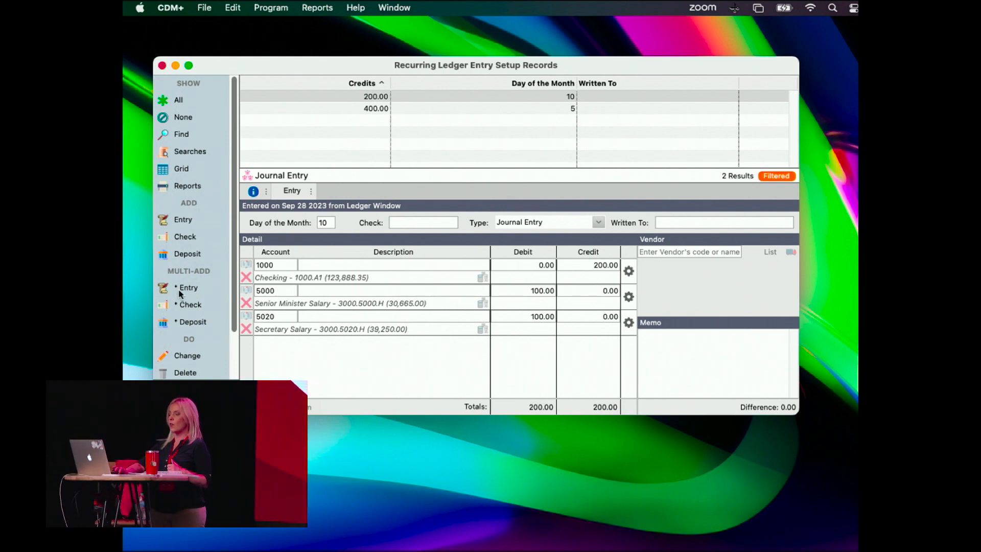
click(182, 219)
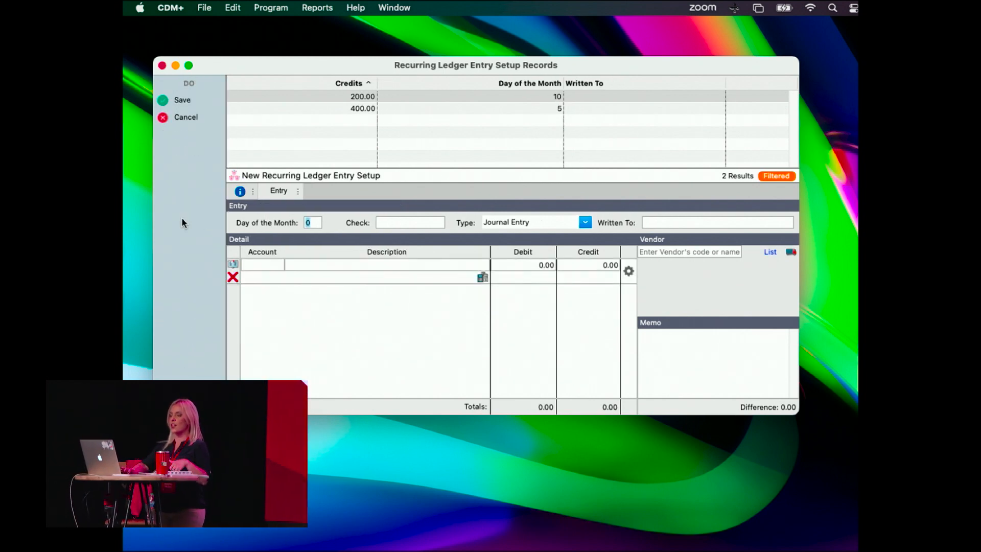
text(1)
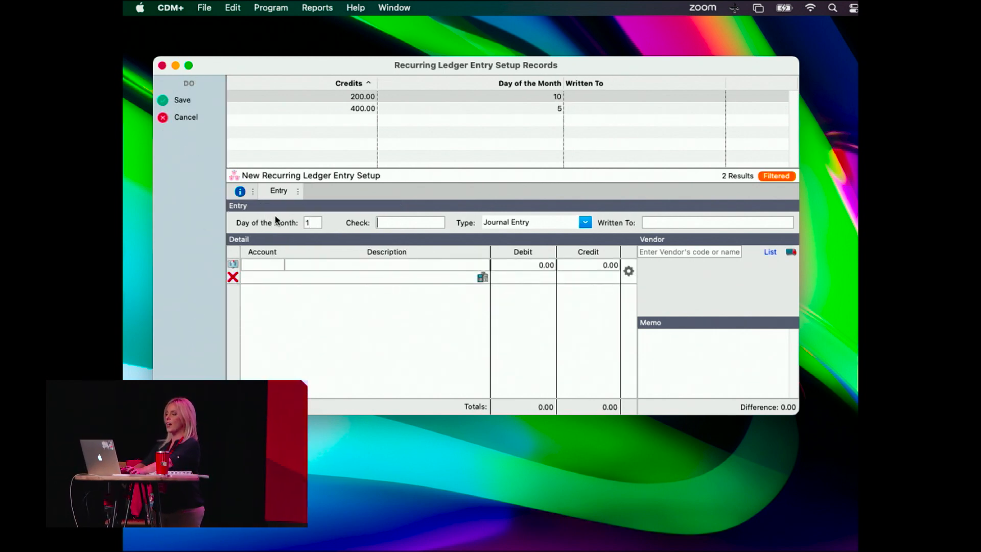
key(Tab)
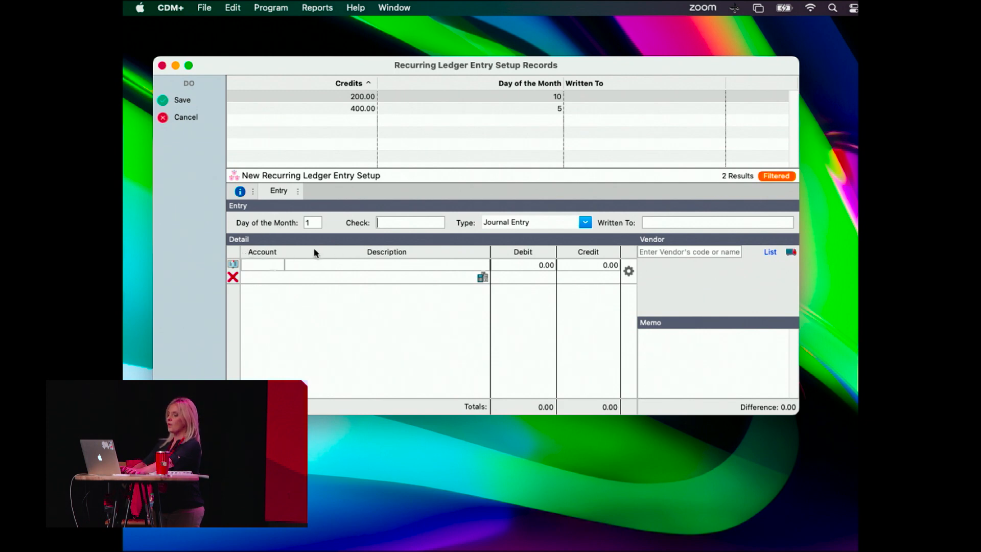
Fill the recurring entry's first line with account 3000, General Fund, and a debit of 2000.
click(254, 263)
text(3)
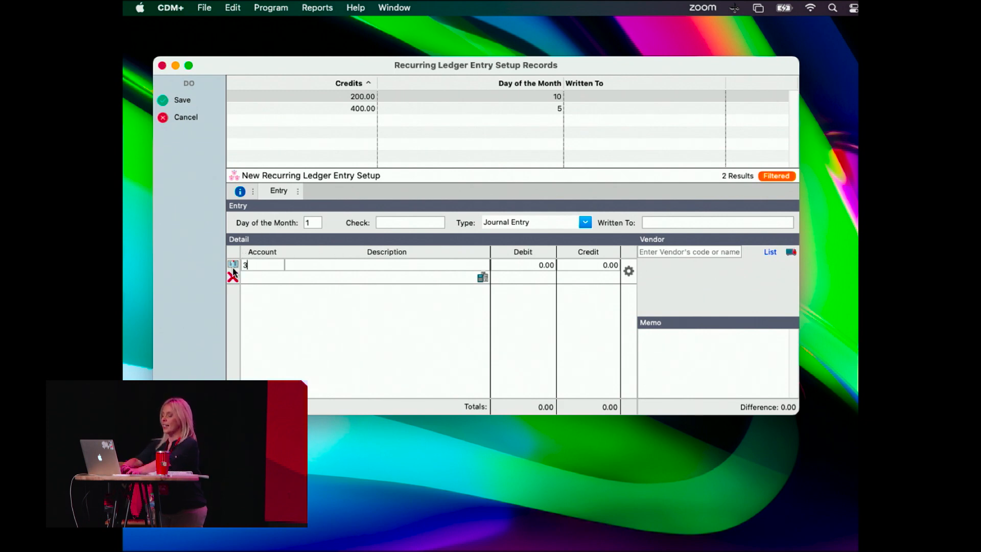
text(000`)
key(Tab)
key(Tab)
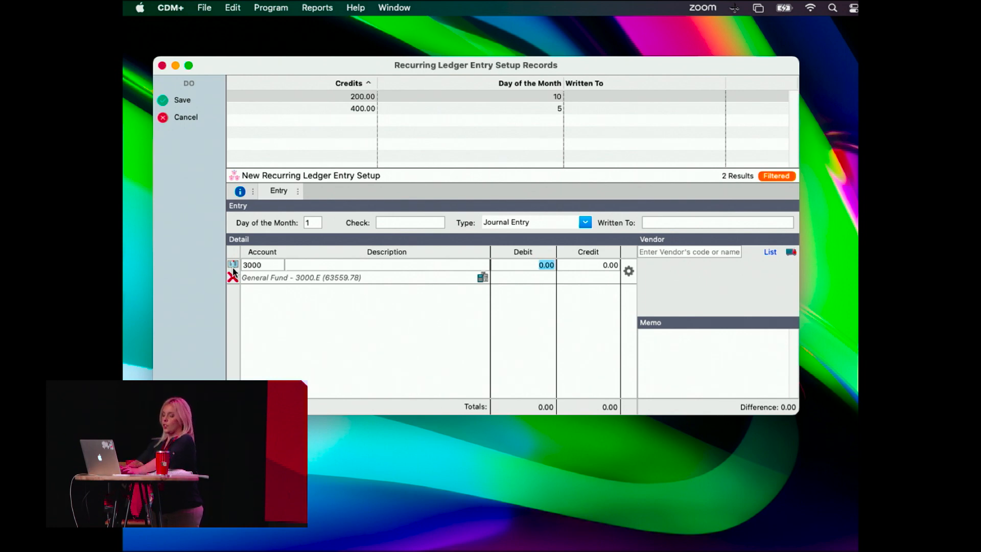
text(2000)
key(Tab)
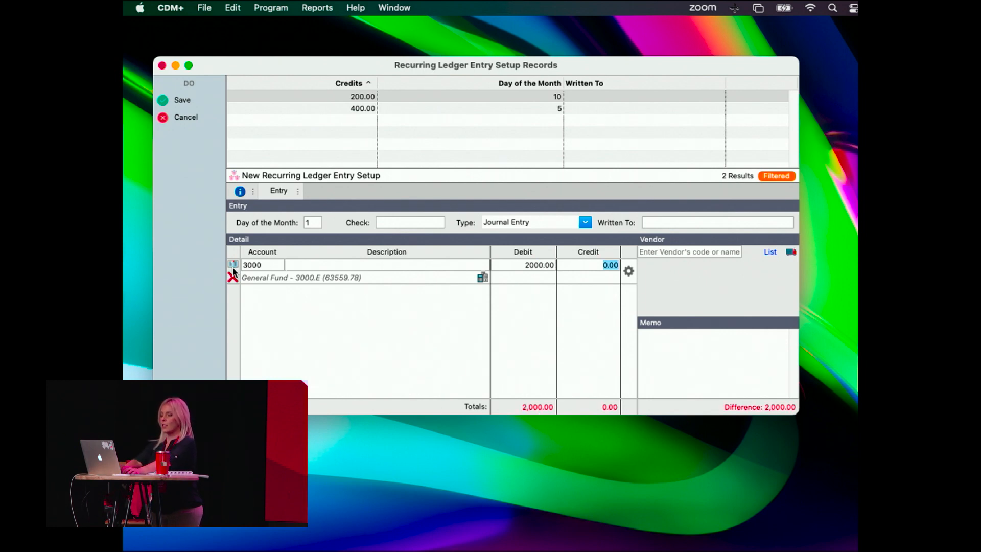
Add a second line to the recurring entry for account 3100, Building Fund.
key(Tab)
text(3100)
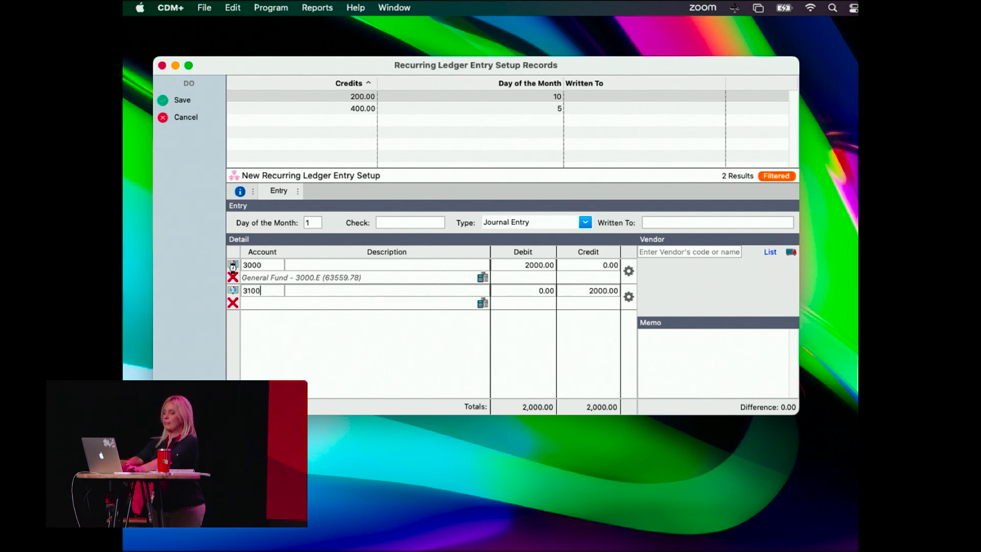
key(Tab)
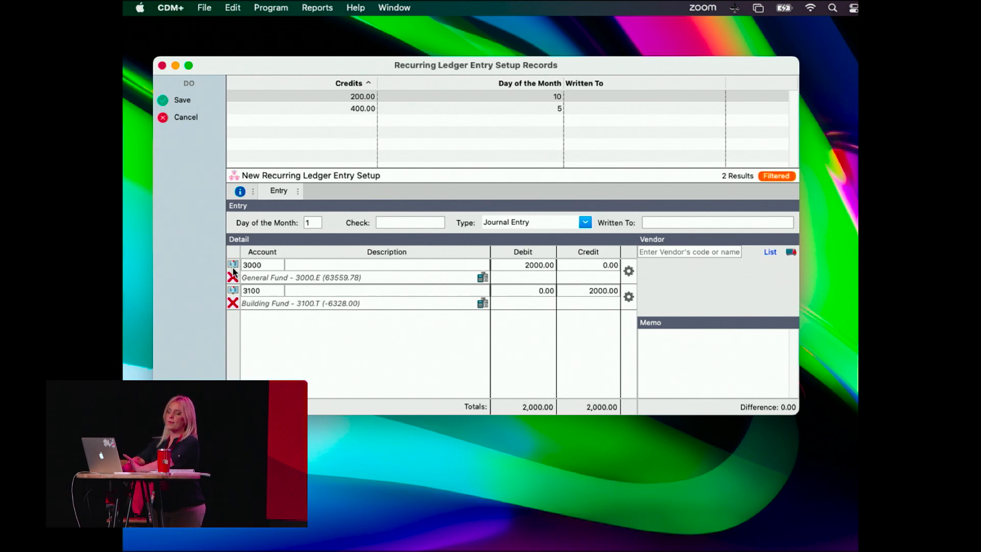
key(Tab)
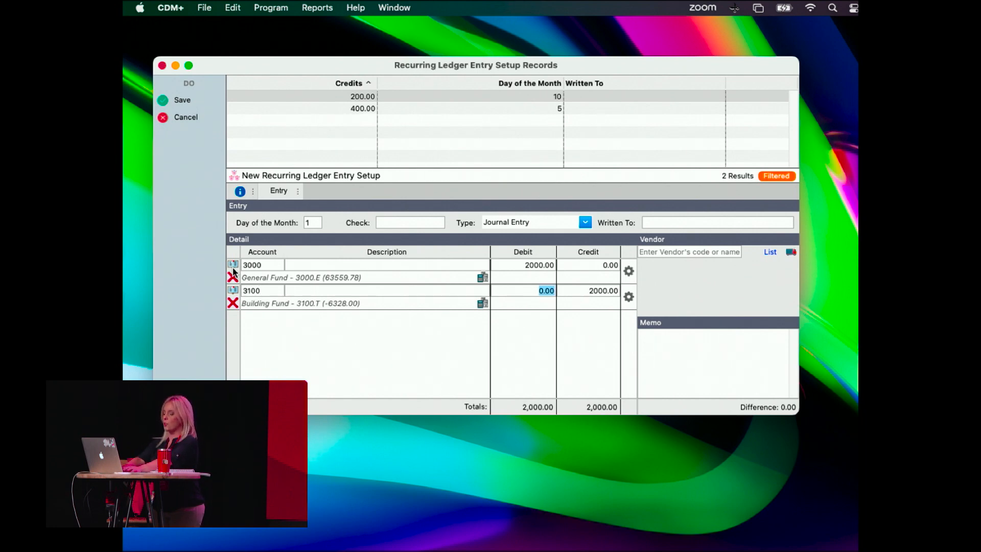
Enter a debit of 500 and a credit of 0 on the recurring entry's Building Fund line.
text(5)
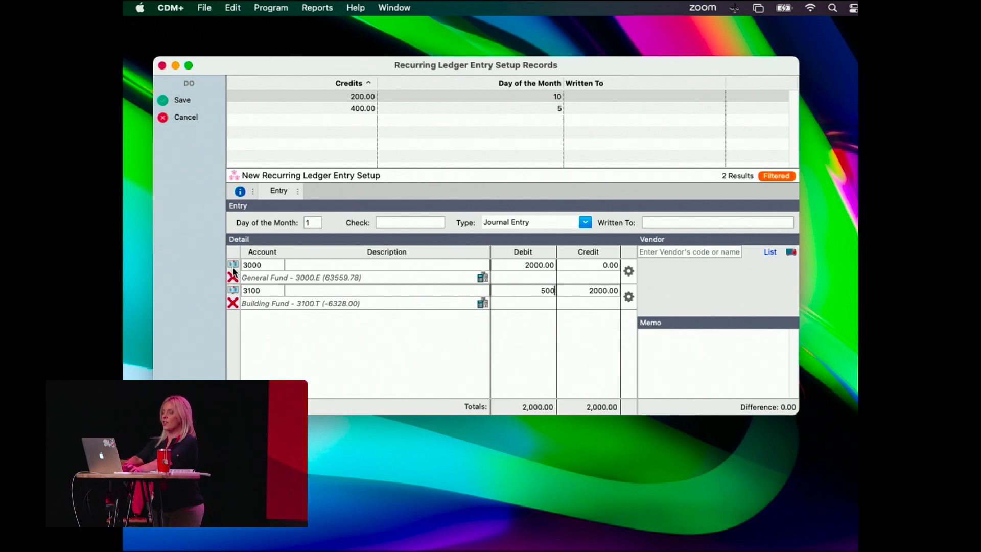
key(Tab)
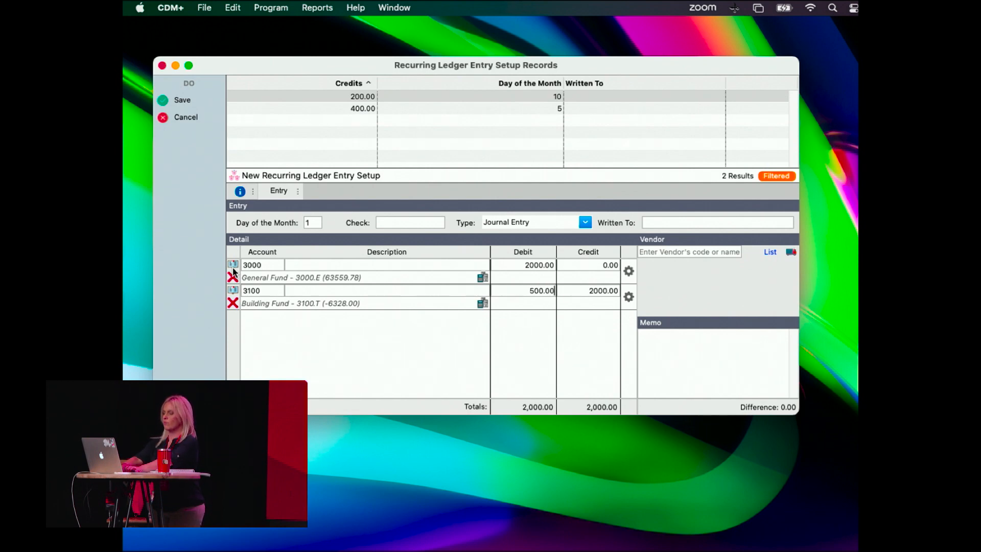
text(0)
key(Tab)
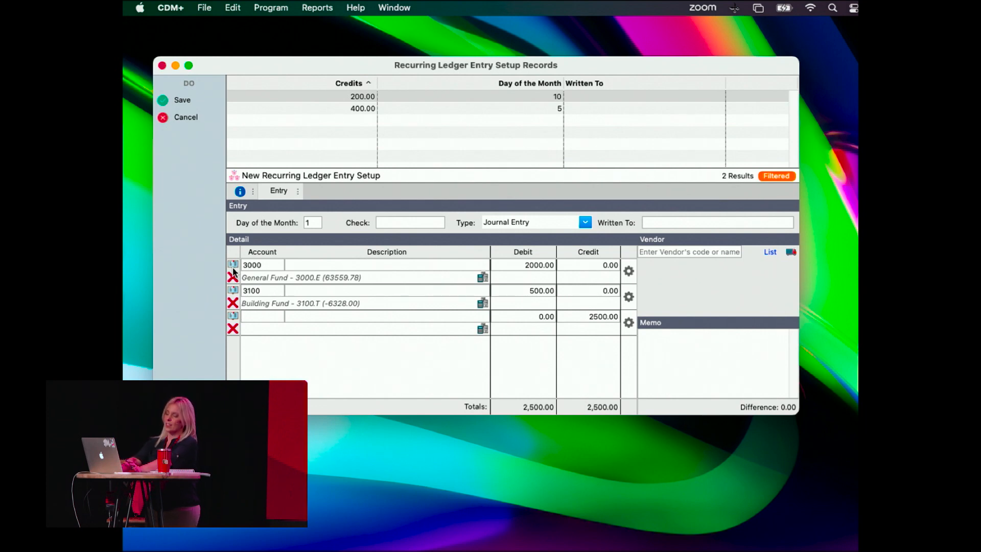
Correct the Building Fund line to a debit of 0 and a credit of 500.
key(shift+Tab)
key(shift+Tab)
text(0)
key(Tab)
text(500)
key(Tab)
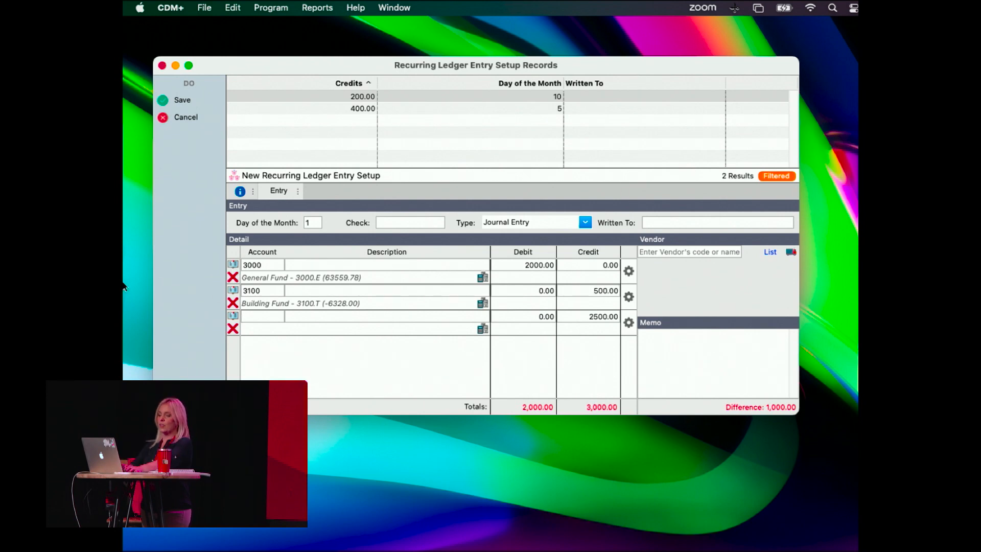
Assign balance sheet account 3110, Missions Fund, to the recurring entry's third line.
click(233, 316)
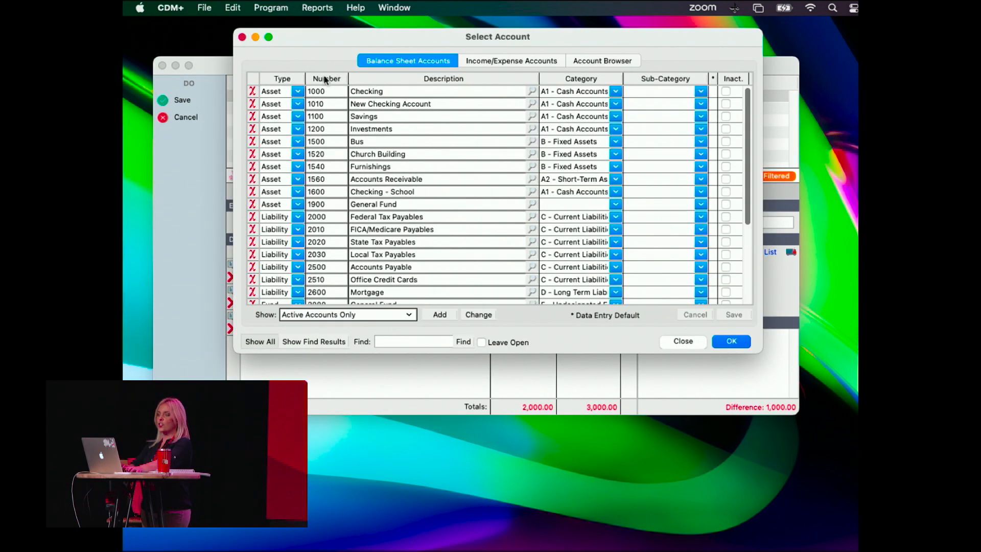
scroll(346, 236, down, 8)
double_click(368, 243)
key(Tab)
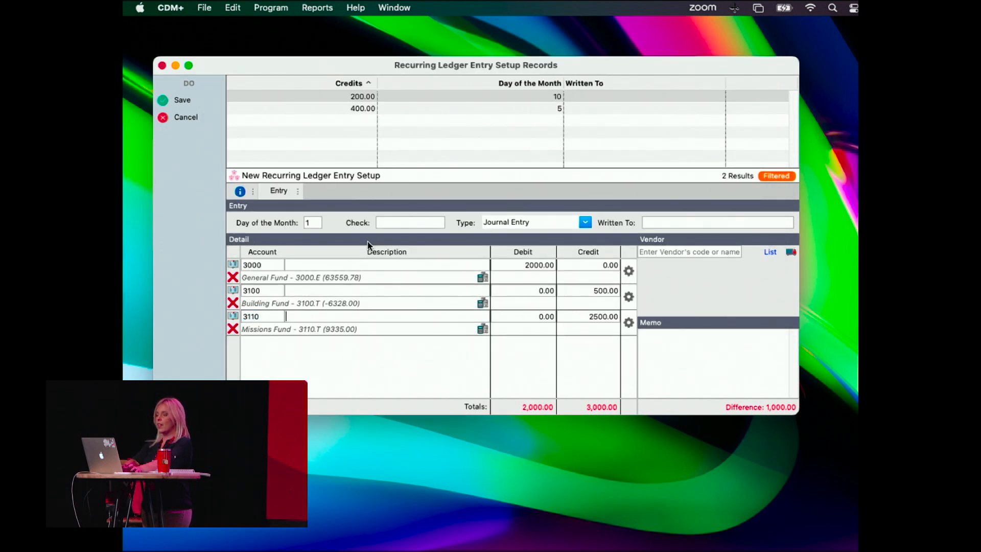
Set the Missions Fund line's credit to 1500.00 and save the recurring entry.
key(Tab)
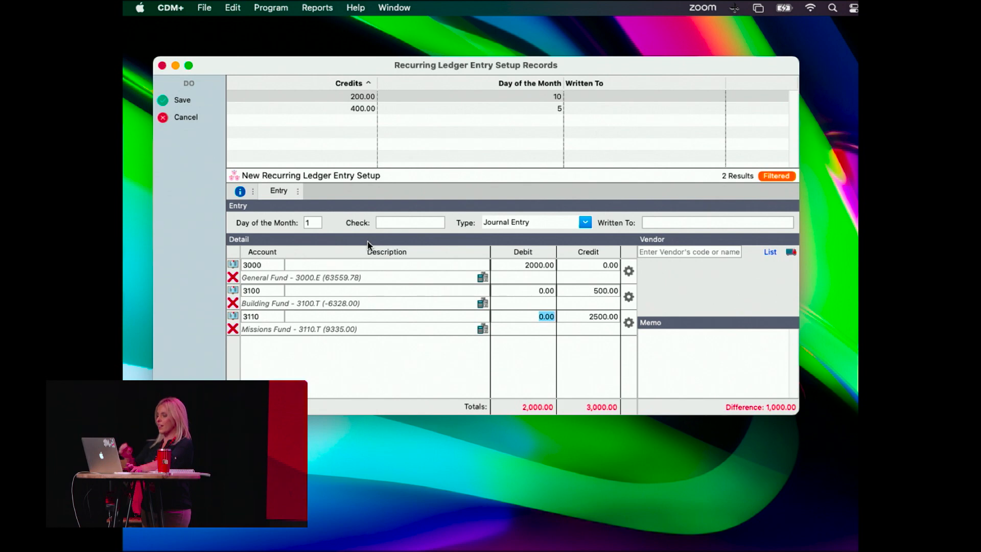
key(Tab)
text(300)
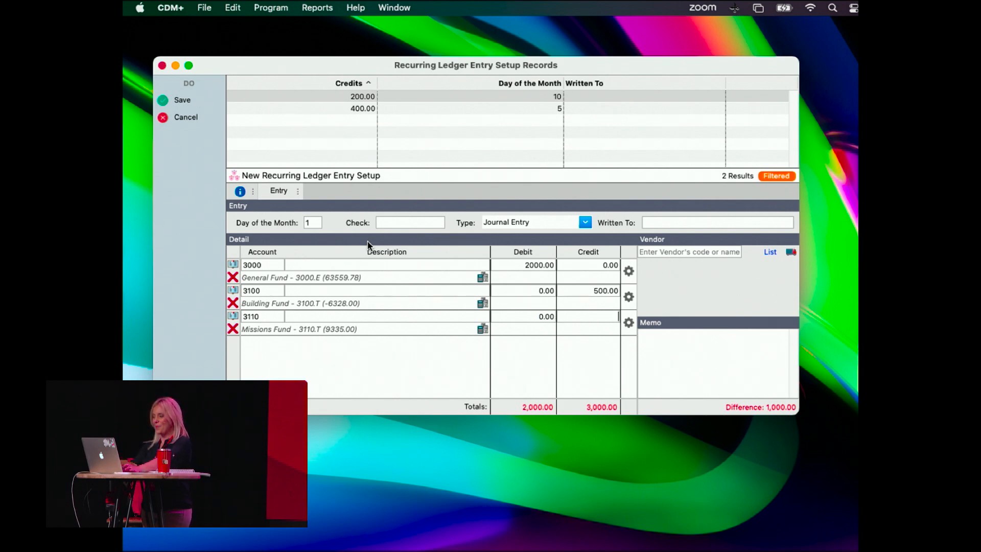
text(1500.00)
key(Return)
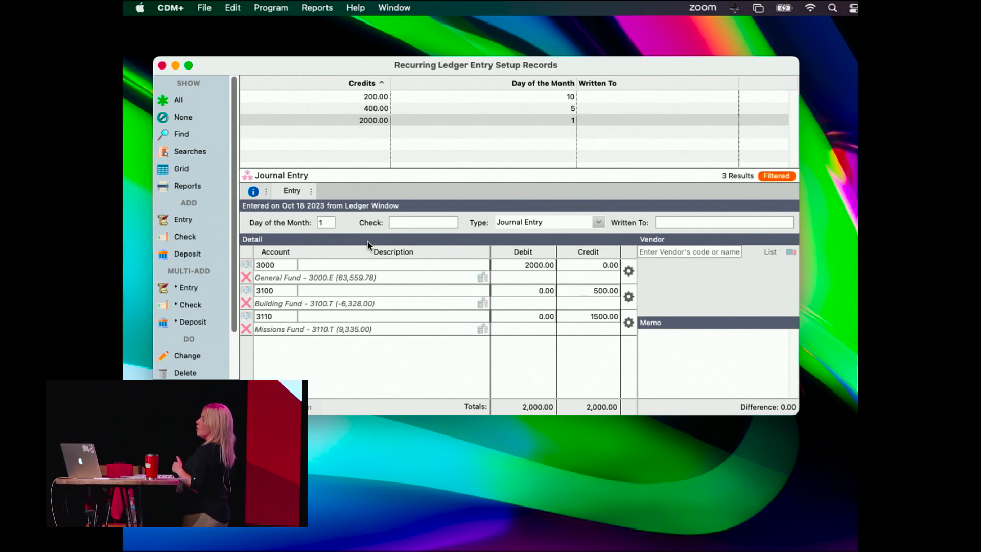
Close the recurring setup records, open Create Ledger Entries from Recurring and display the day 1 item's entry details.
click(163, 66)
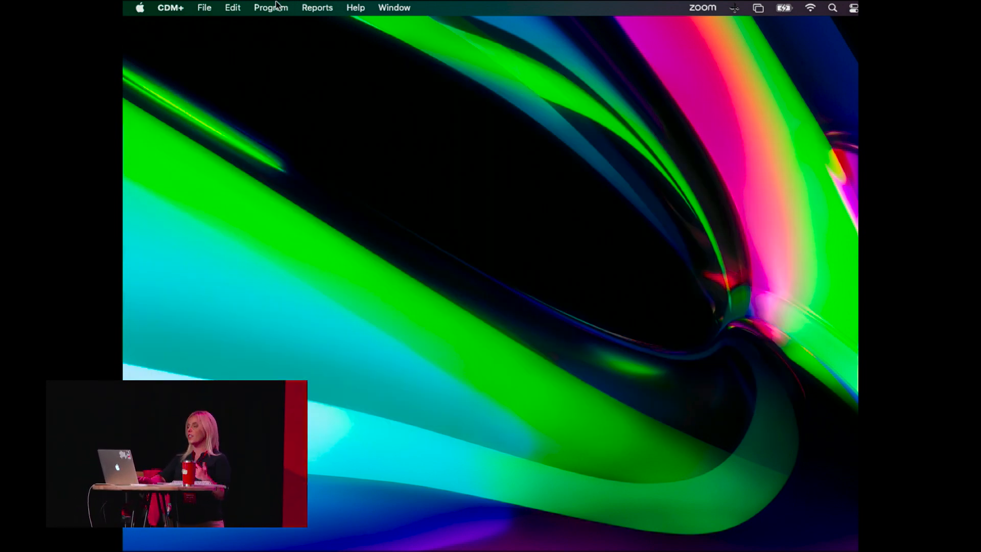
click(269, 7)
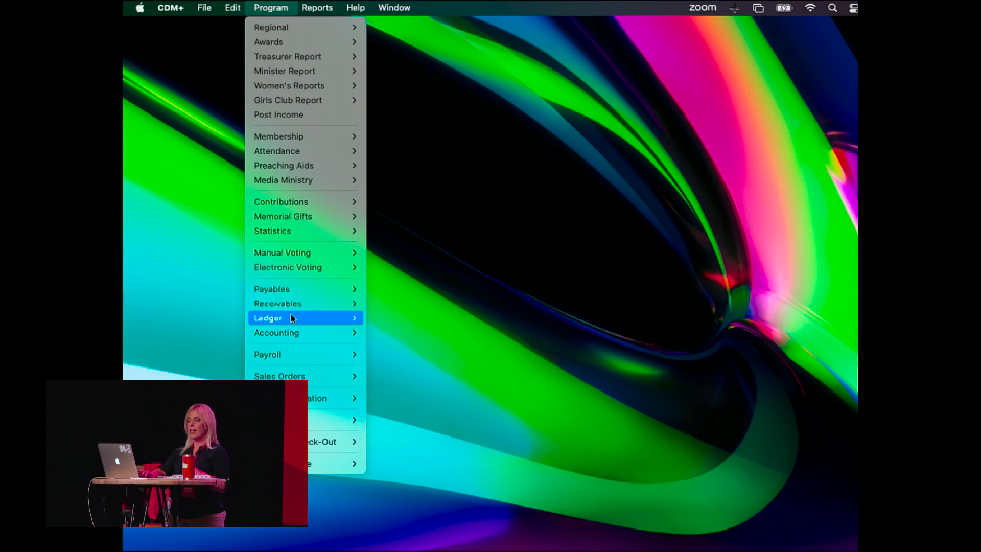
mouse_move(292, 324)
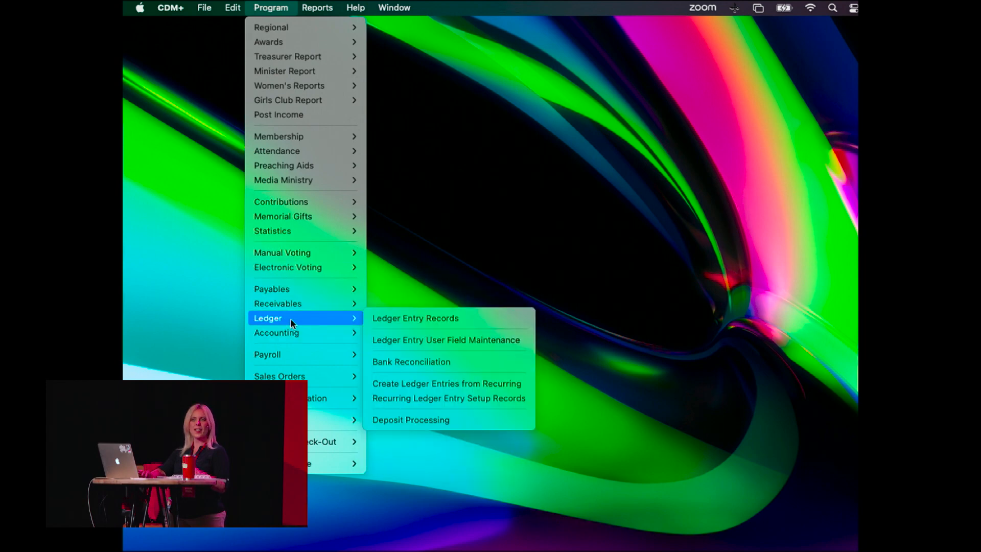
click(393, 389)
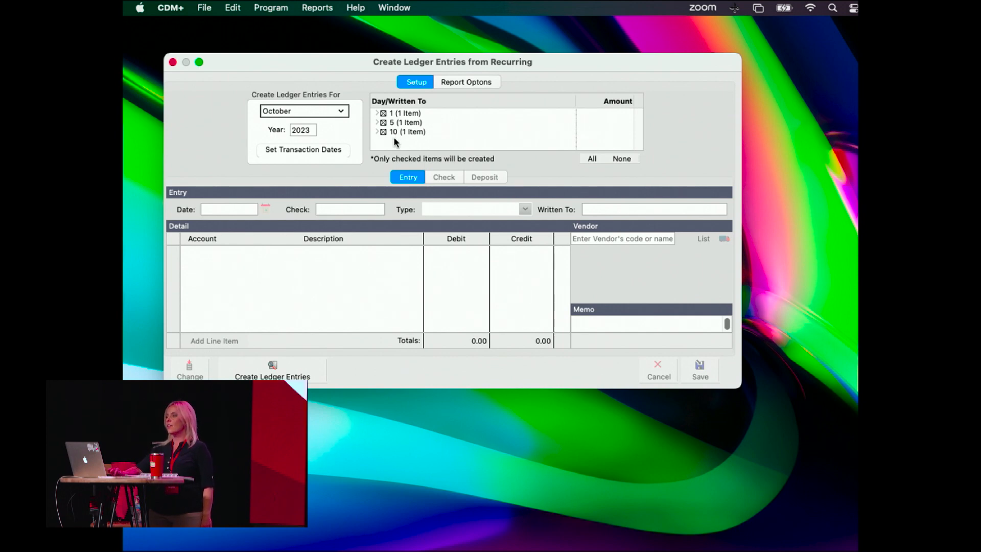
click(377, 114)
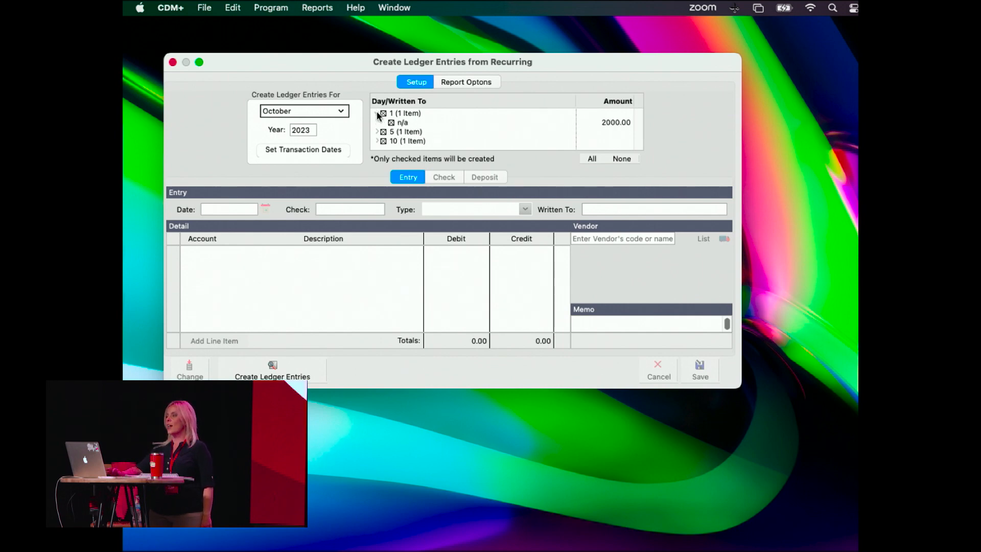
click(403, 123)
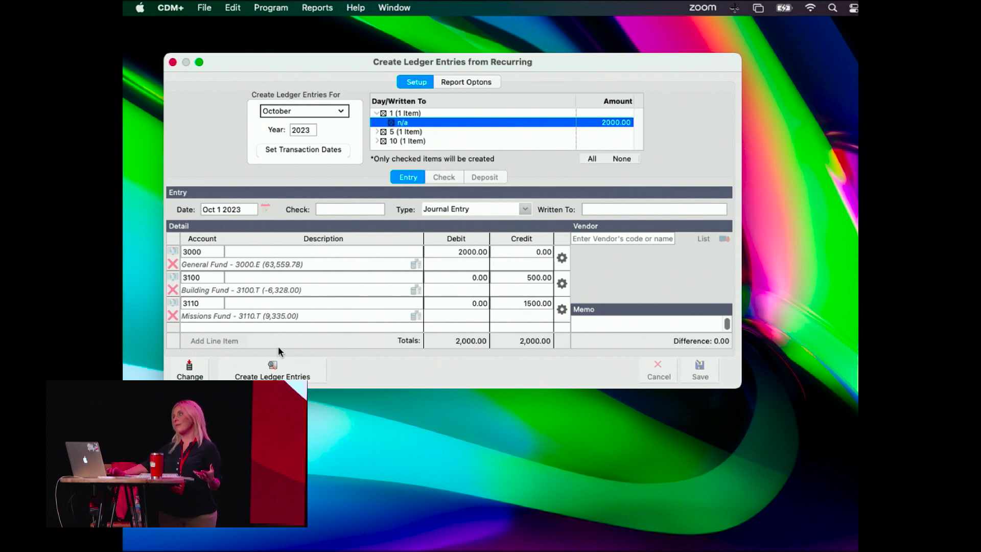
Set the month for the recurring ledger entries to November and reset all transaction dates.
click(325, 113)
click(286, 214)
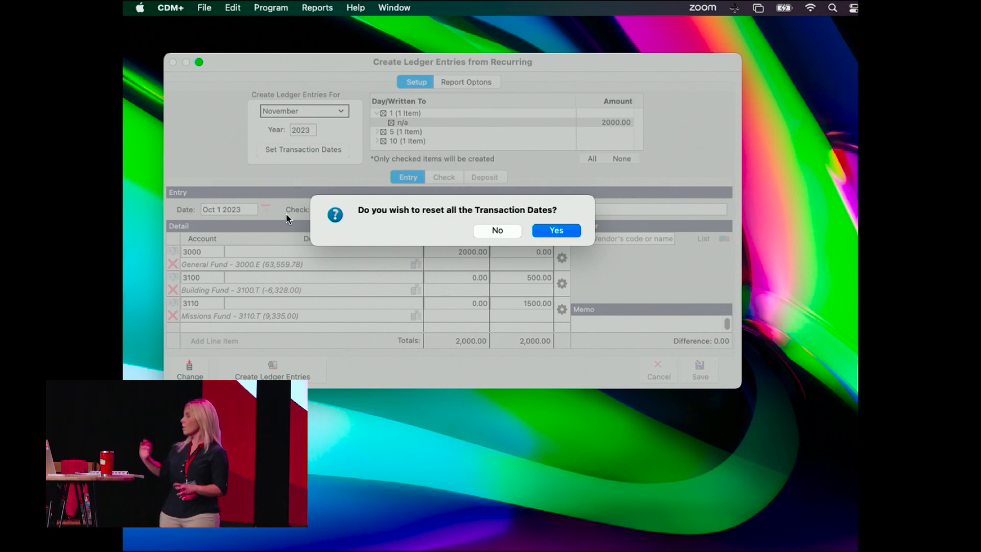
click(556, 230)
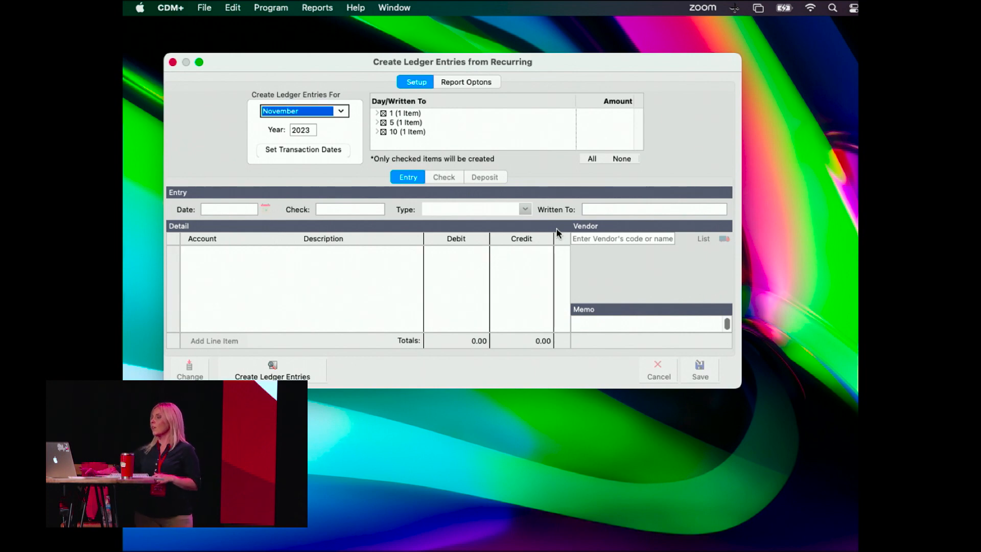
Change the day 5 item's Custodian Salary debit and Checking credit to 200.00 each and save the entry.
click(376, 122)
click(403, 132)
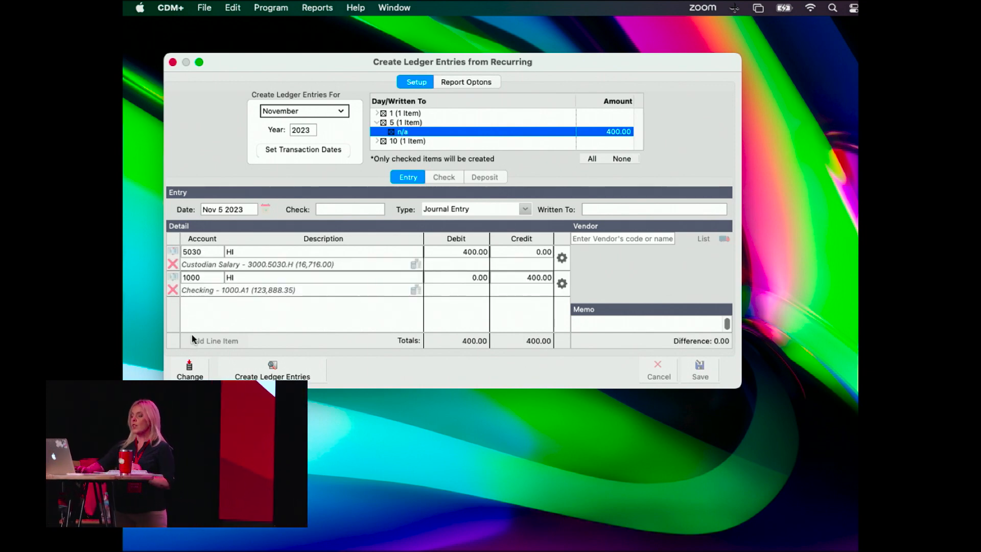
click(190, 368)
click(465, 250)
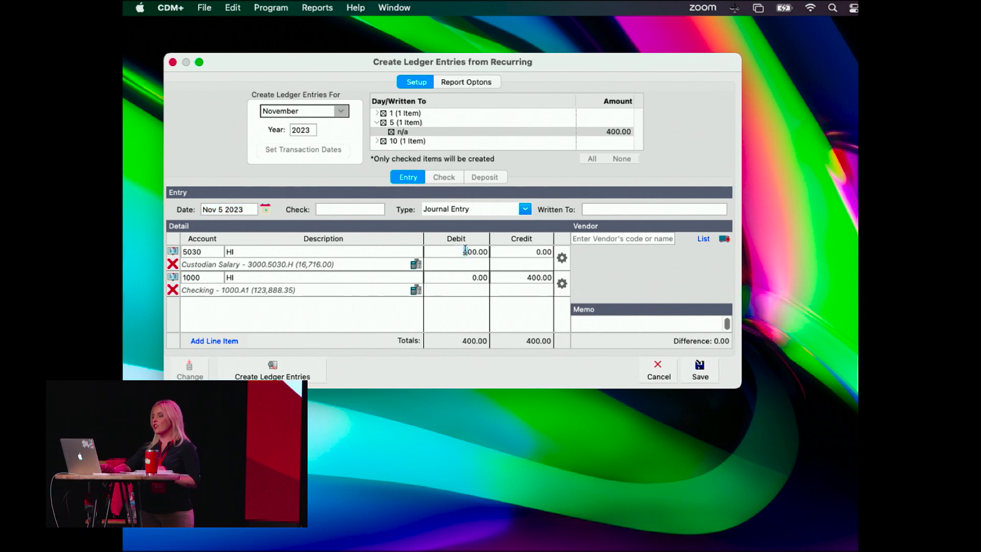
text(200)
click(523, 280)
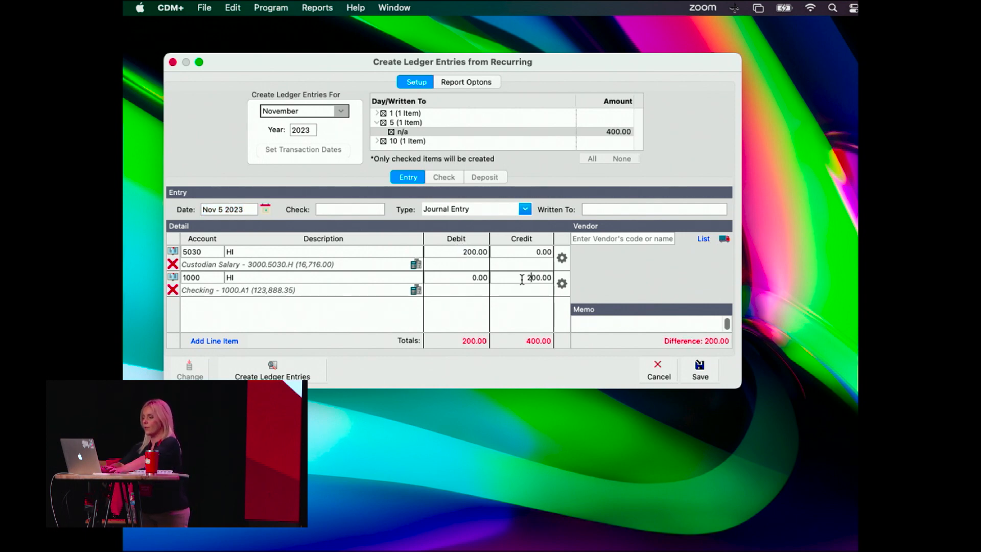
key(BackSpace)
text(2)
click(699, 372)
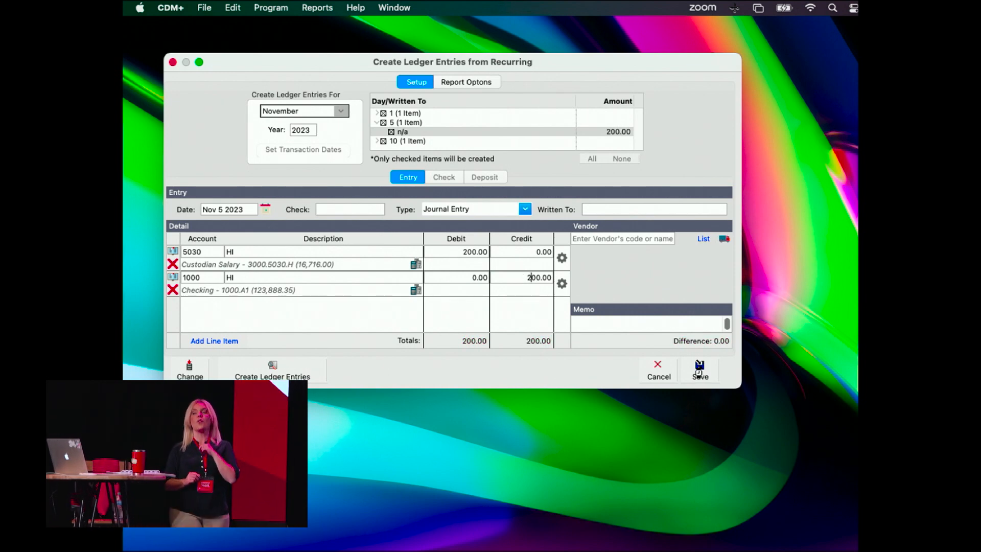
click(699, 374)
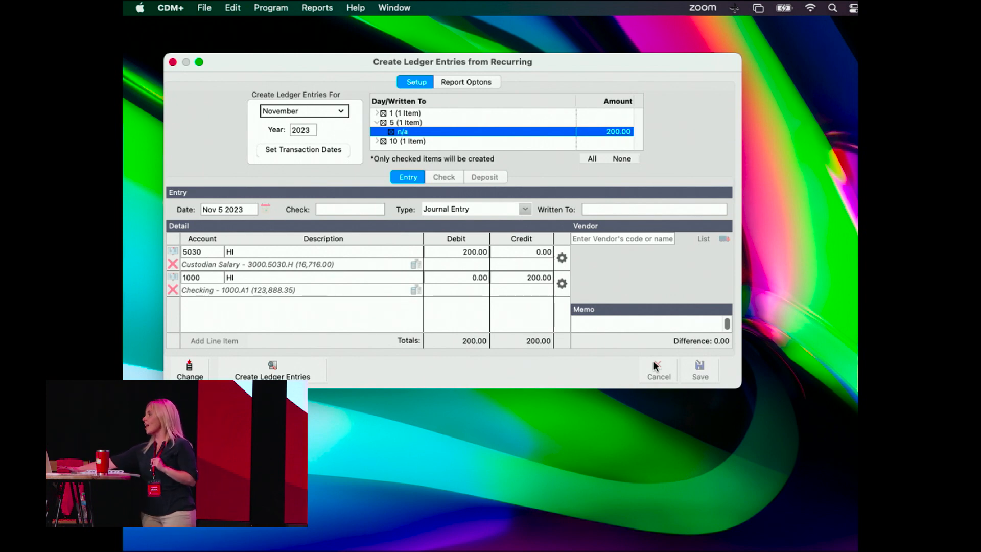
Create the checked November ledger entries with the posting report sent to the screen, and view the posted entries.
click(292, 362)
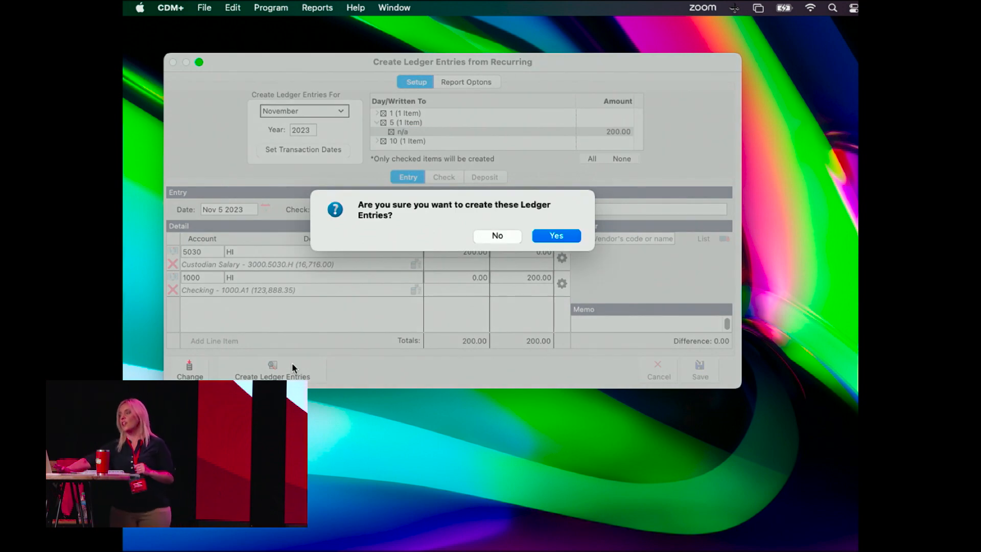
click(556, 236)
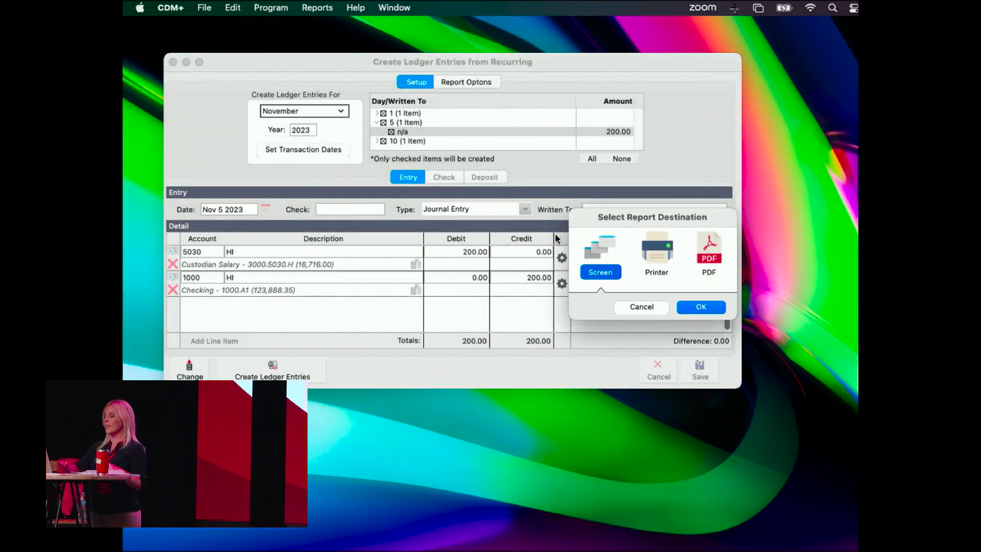
click(719, 305)
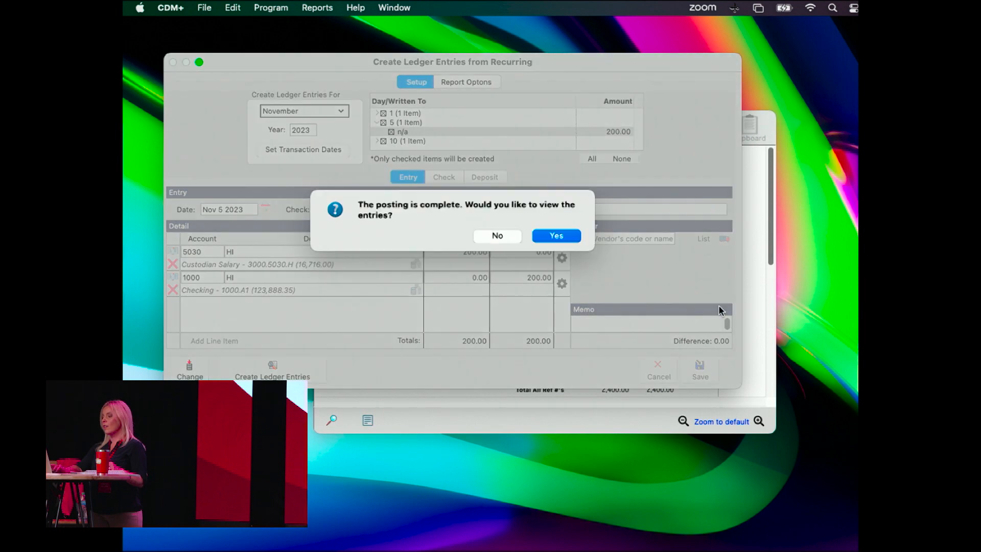
click(560, 235)
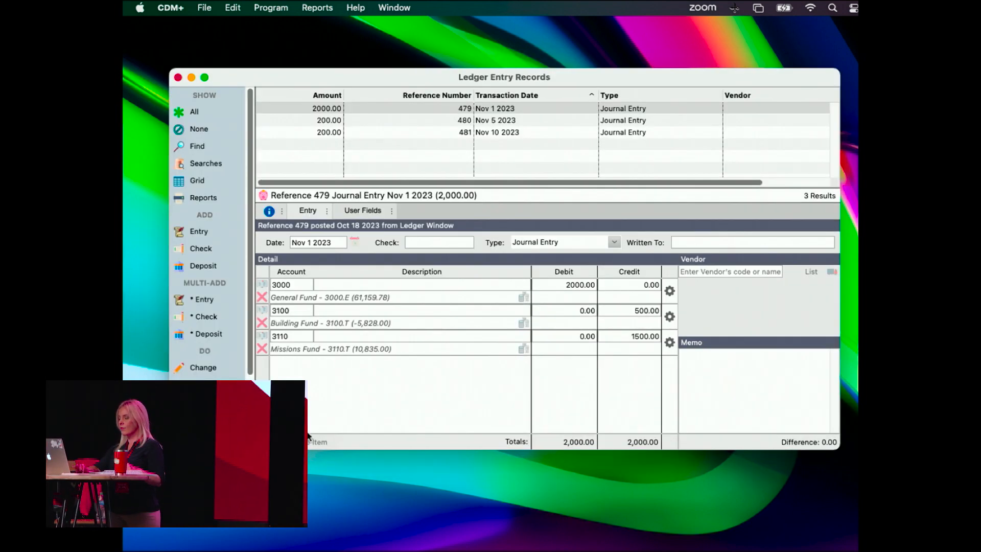
Review the Posting Report for the recurring entries and close both it and the Ledger Entry Records window.
click(400, 9)
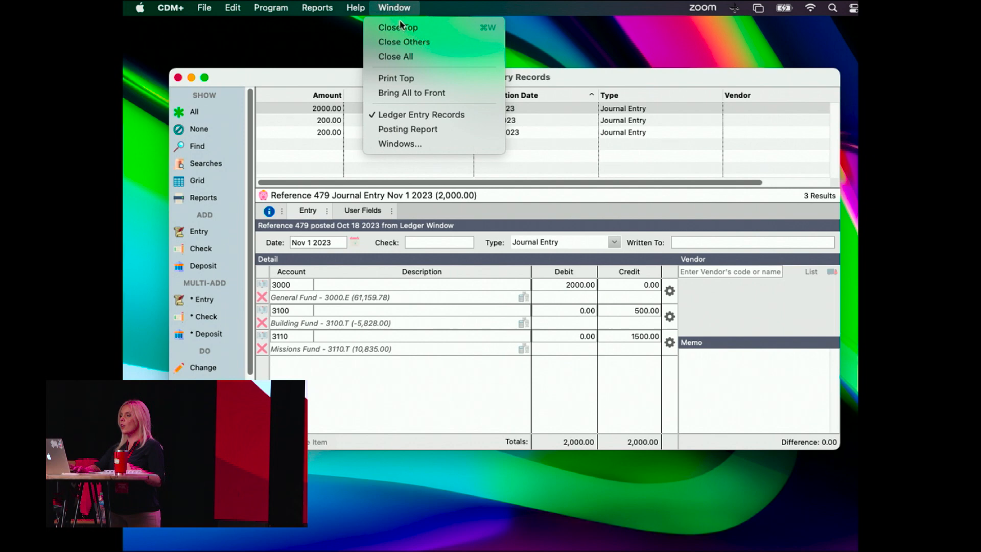
click(391, 134)
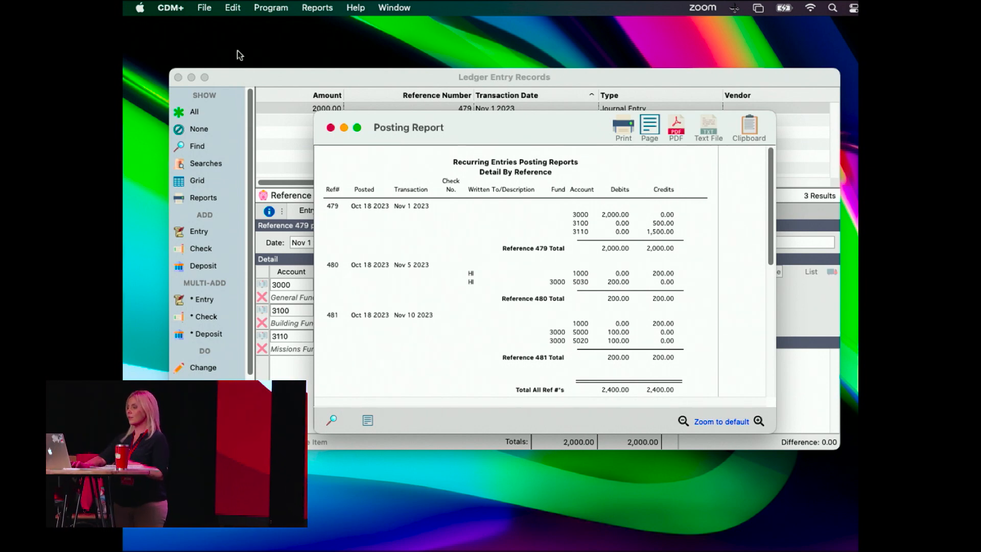
click(331, 128)
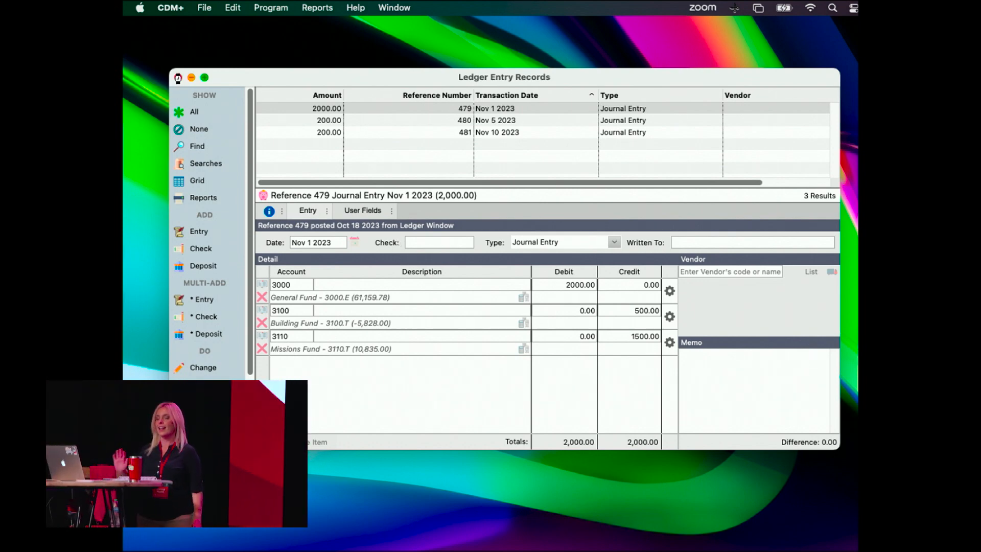
click(178, 78)
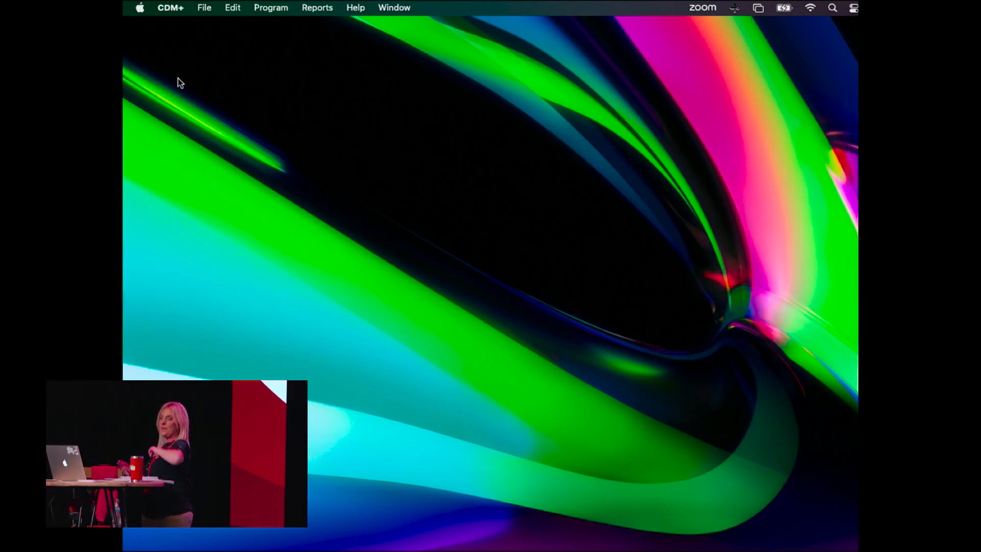
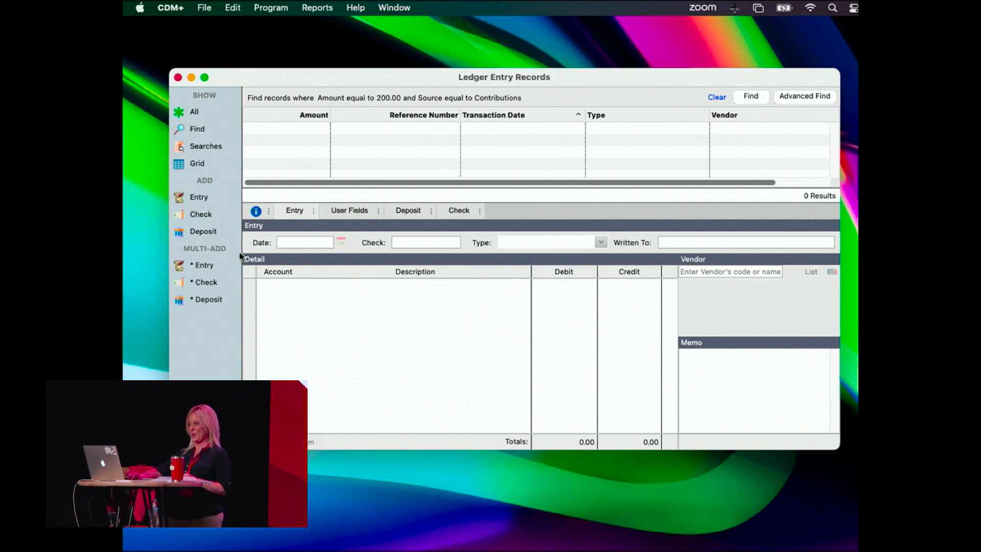
List all ledger entry records, browse them and sort the list by type.
click(194, 112)
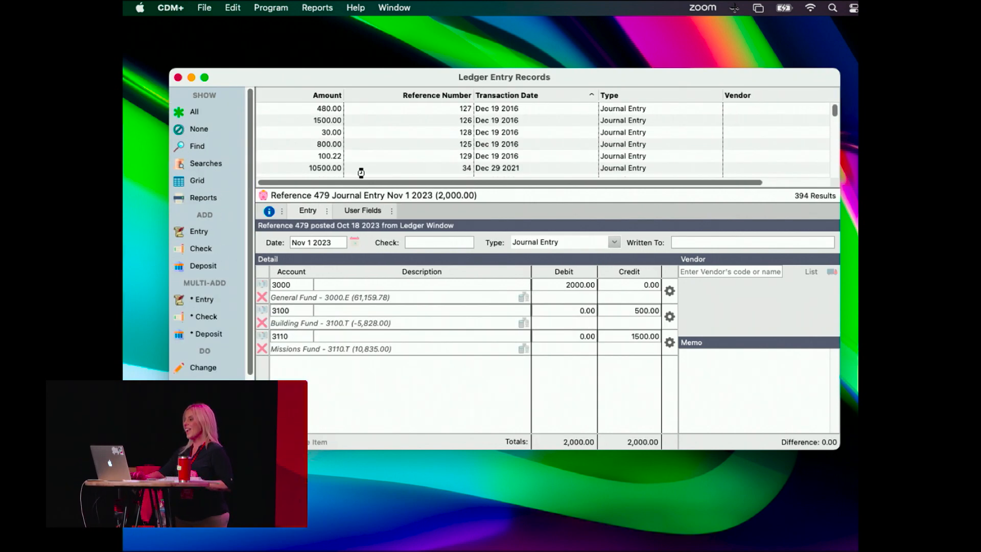
scroll(471, 140, down, 10)
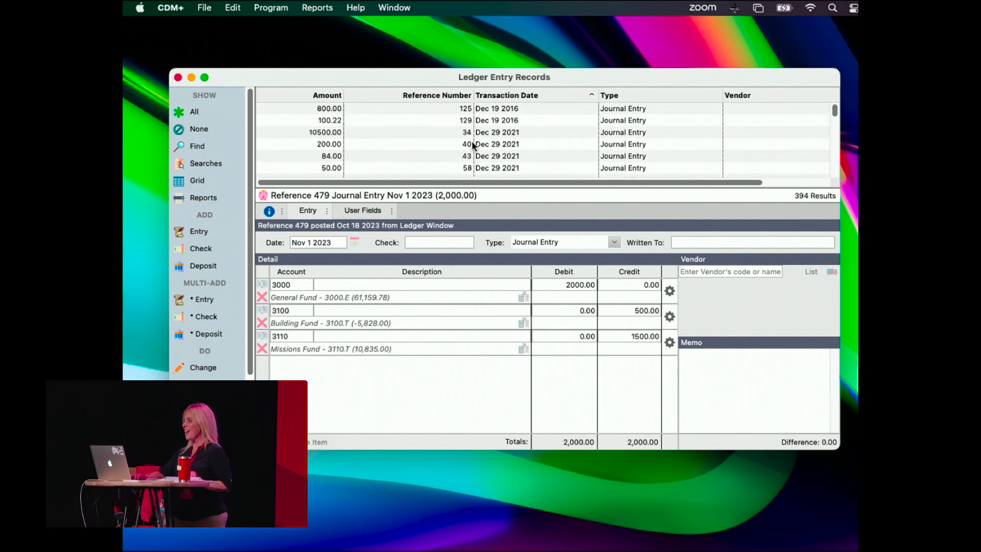
scroll(472, 144, down, 5)
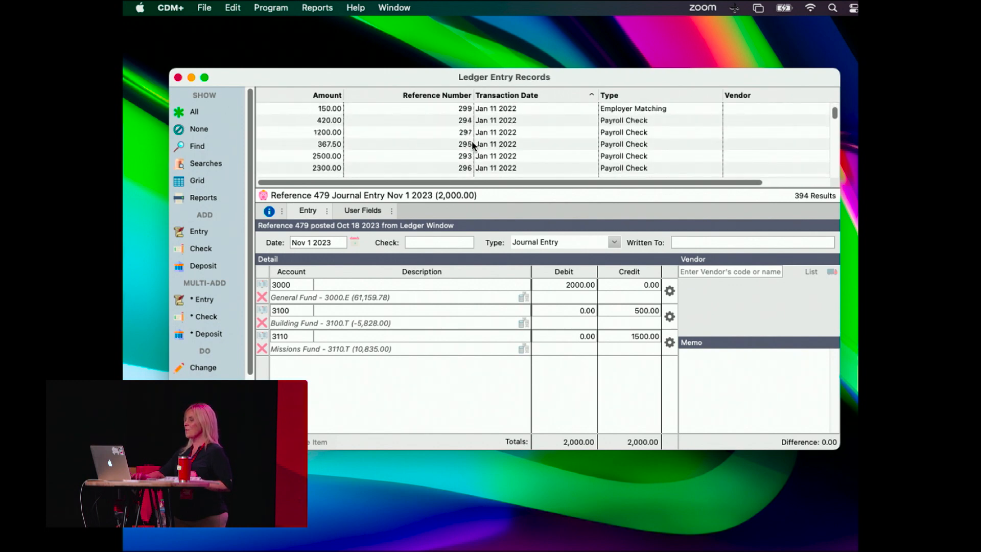
scroll(472, 144, down, 10)
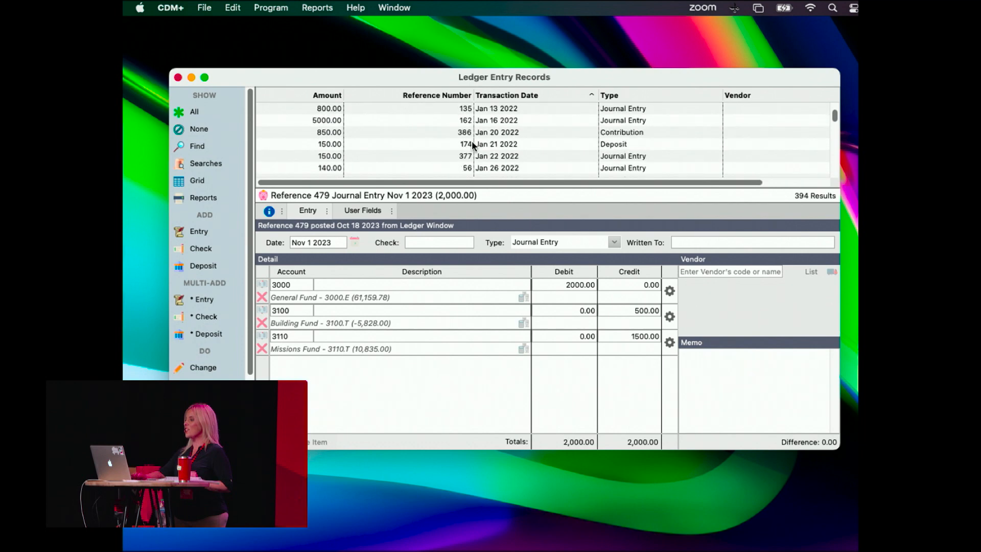
click(669, 97)
View the debit and credit entry details of the 625.73 check to A & M Gas Company.
click(616, 158)
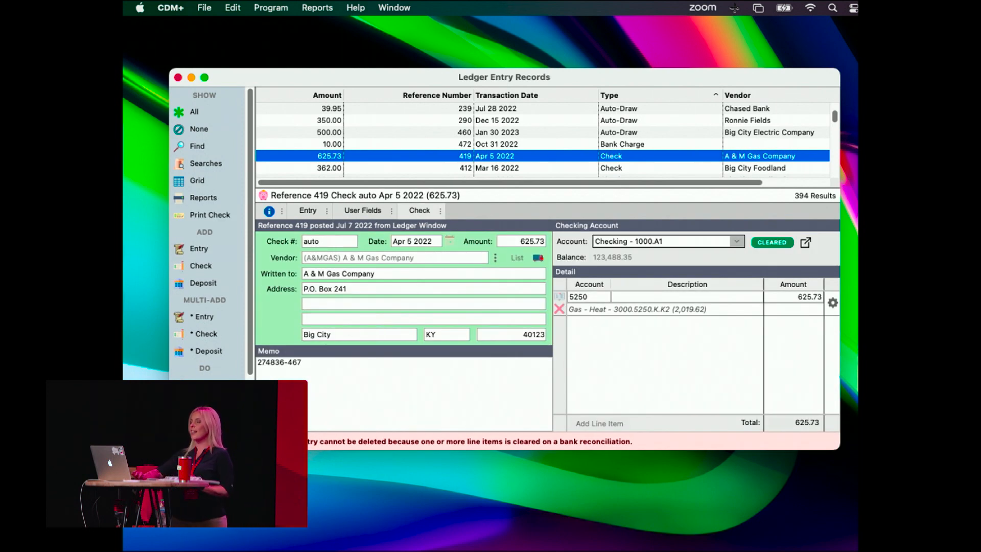
drag(401, 70, 399, 25)
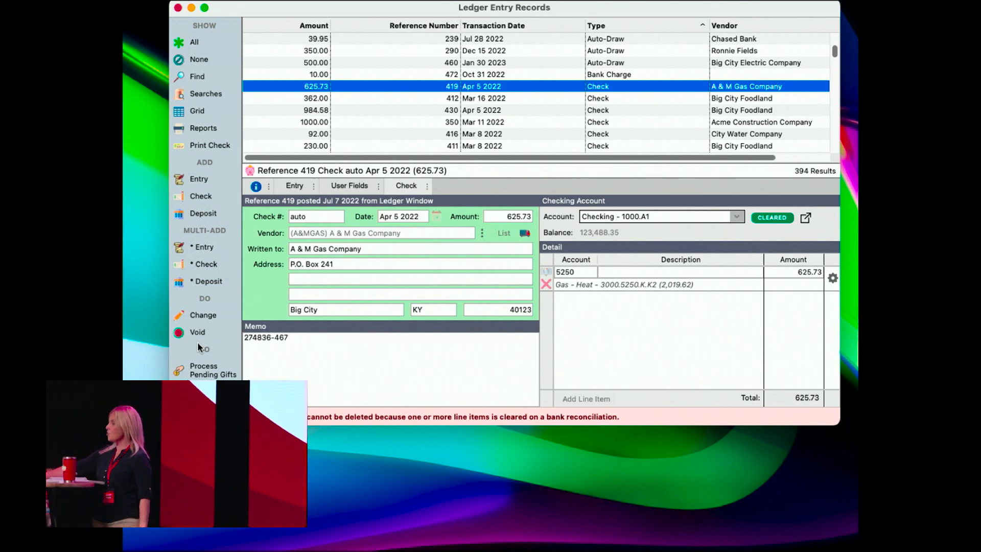
click(294, 193)
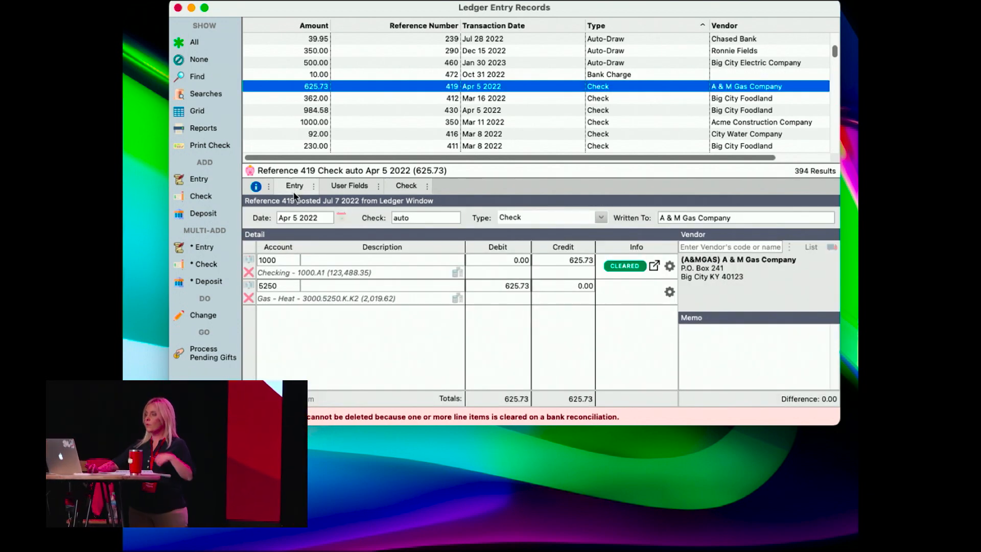
Clear the previous search criteria and find ledger entries where Is Voided is equal to Yes.
click(195, 76)
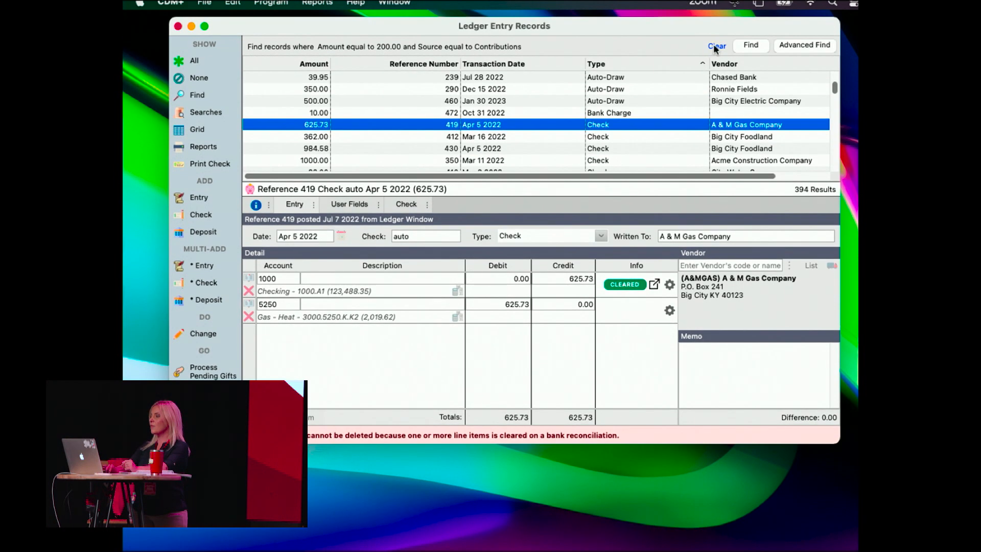
click(715, 28)
click(420, 45)
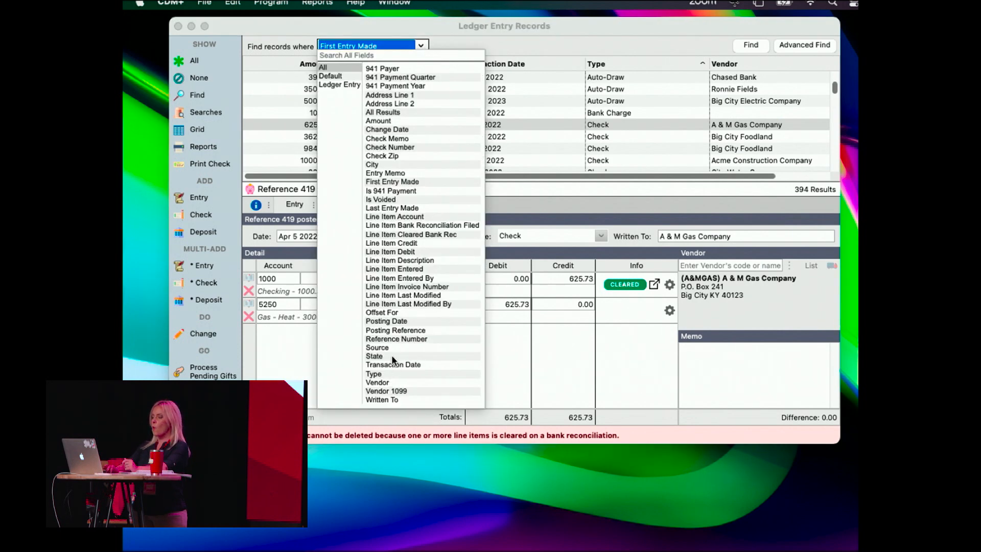
click(388, 200)
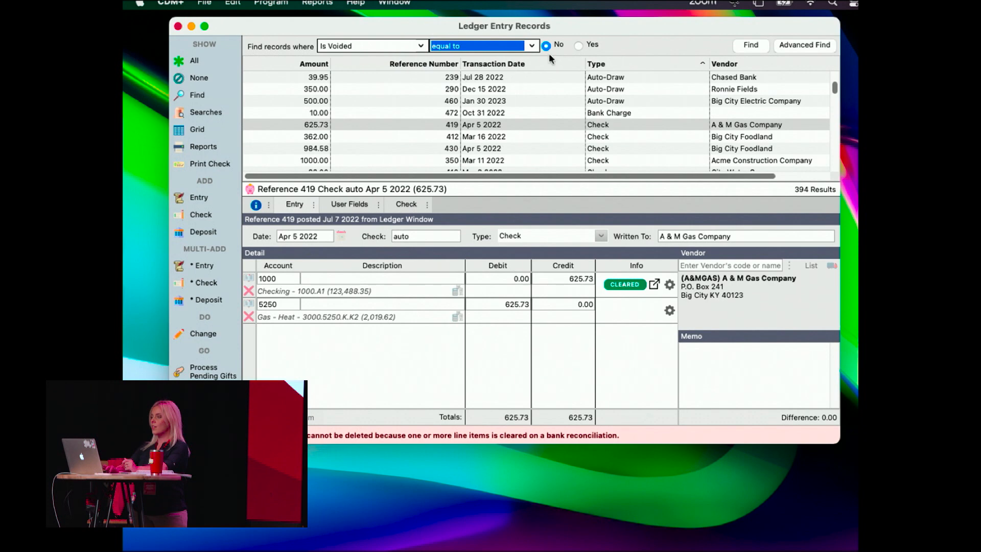
click(578, 46)
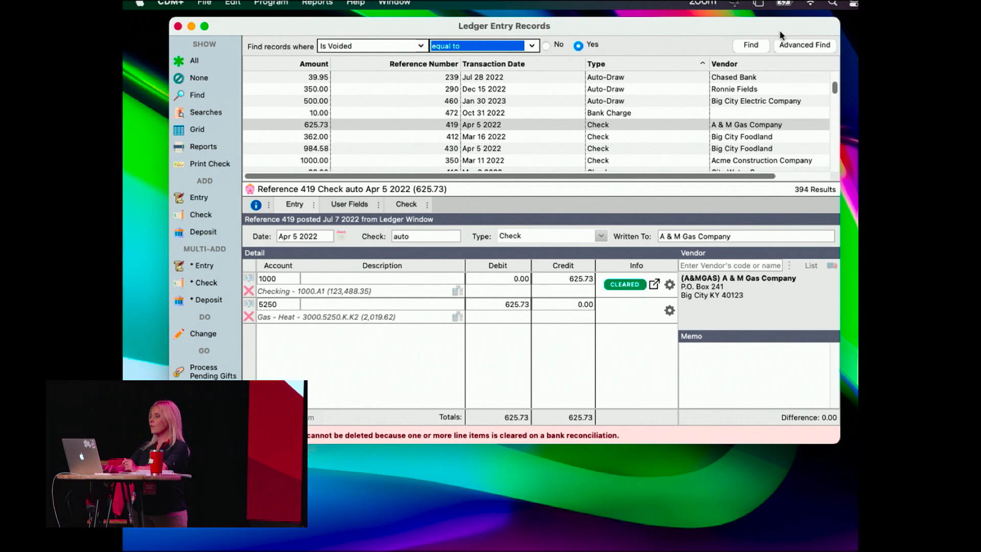
click(747, 44)
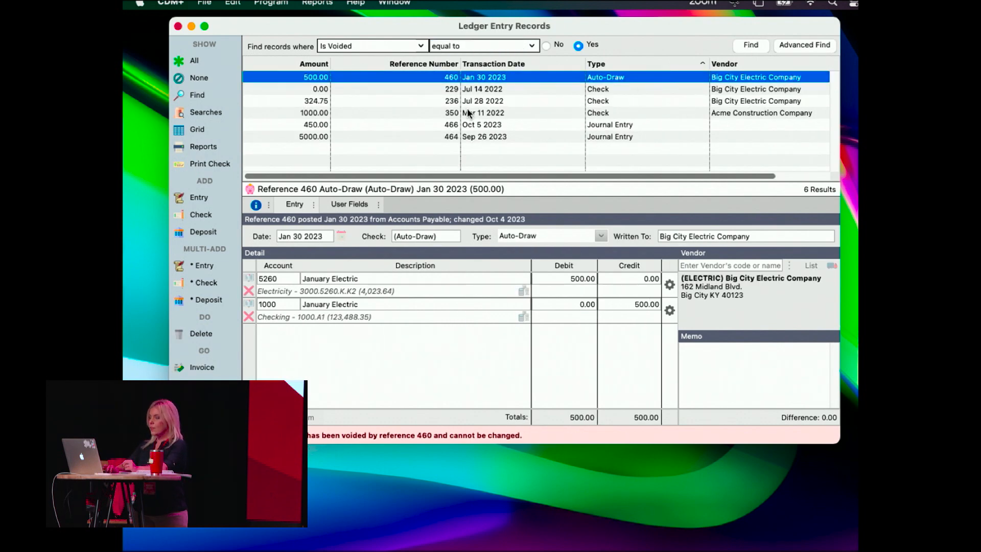
Examine the entry details of voided checks 1107 and 1110 to Big City Electric Company.
click(462, 89)
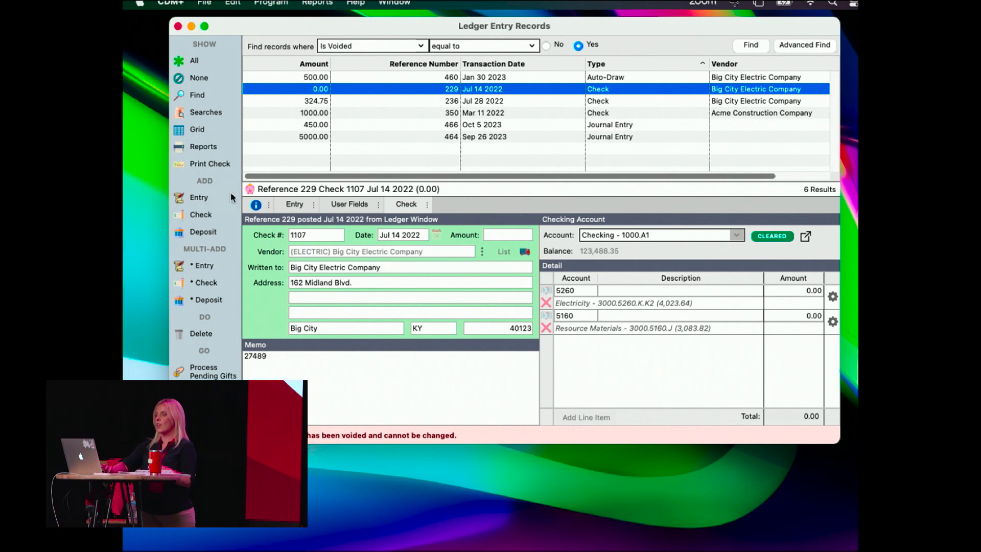
click(299, 204)
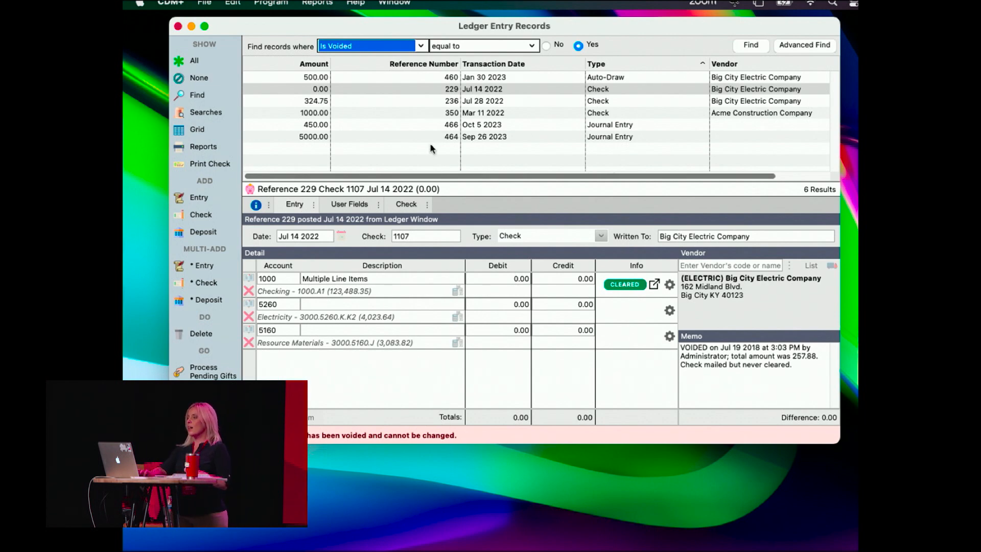
click(418, 100)
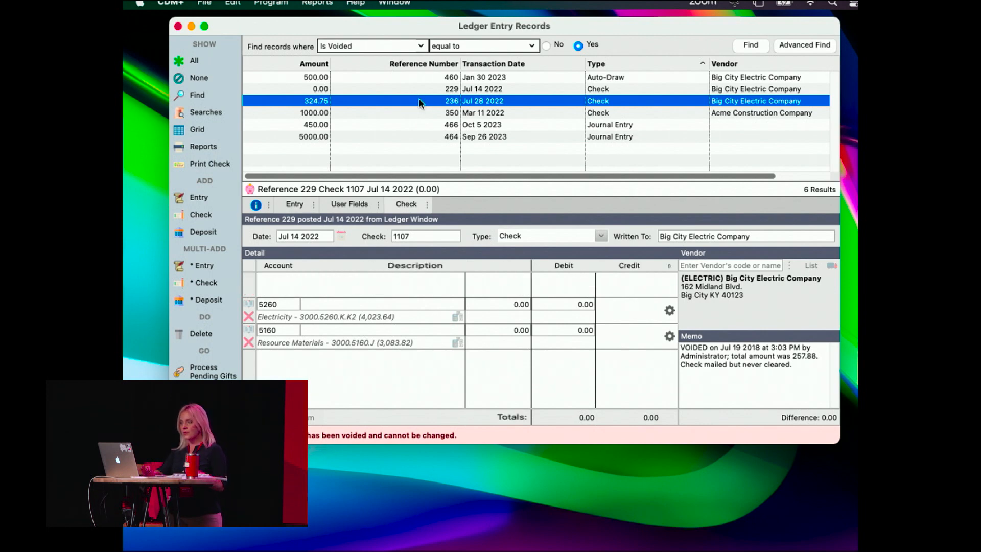
click(295, 204)
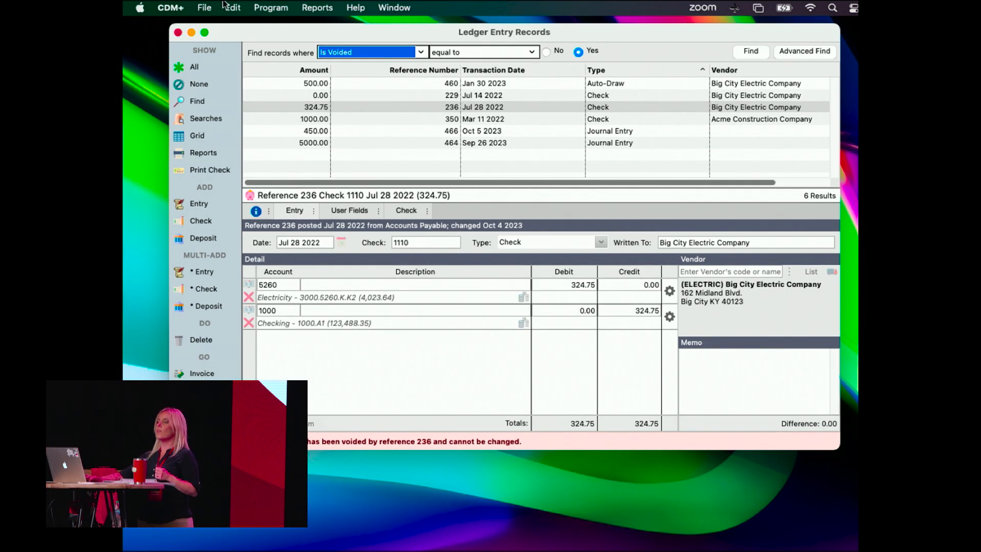
Close the Ledger Entry Records window and open the accounting Budget window.
click(204, 8)
mouse_move(233, 8)
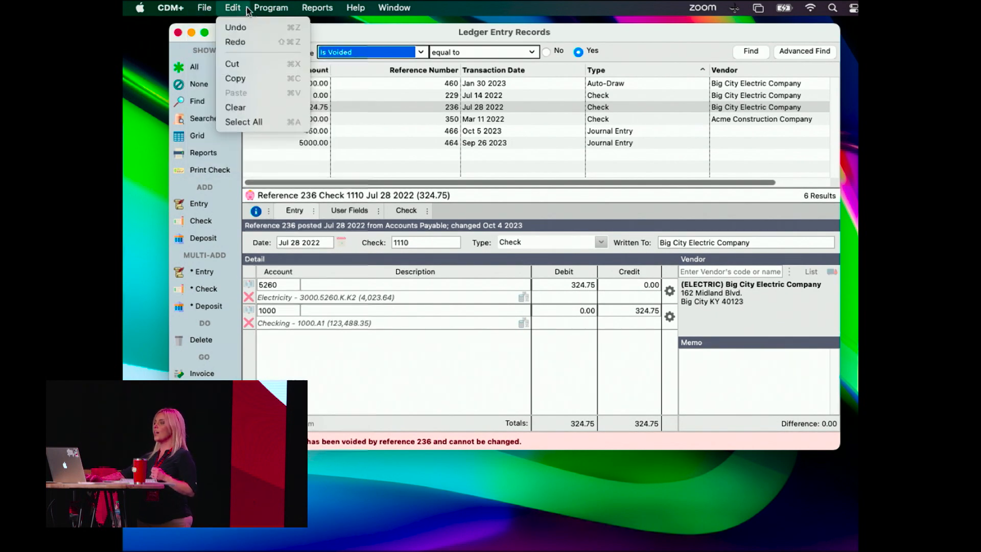
click(178, 35)
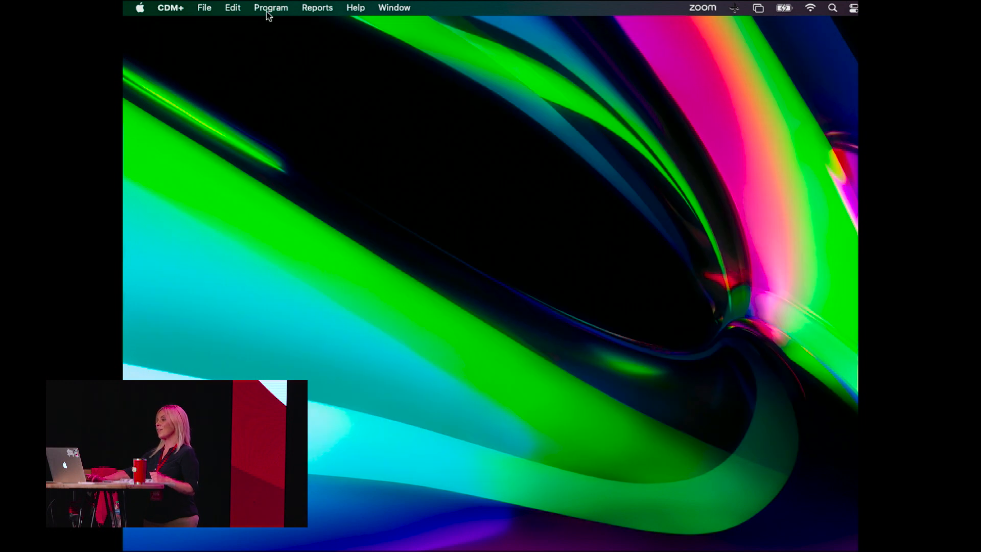
click(267, 15)
mouse_move(275, 321)
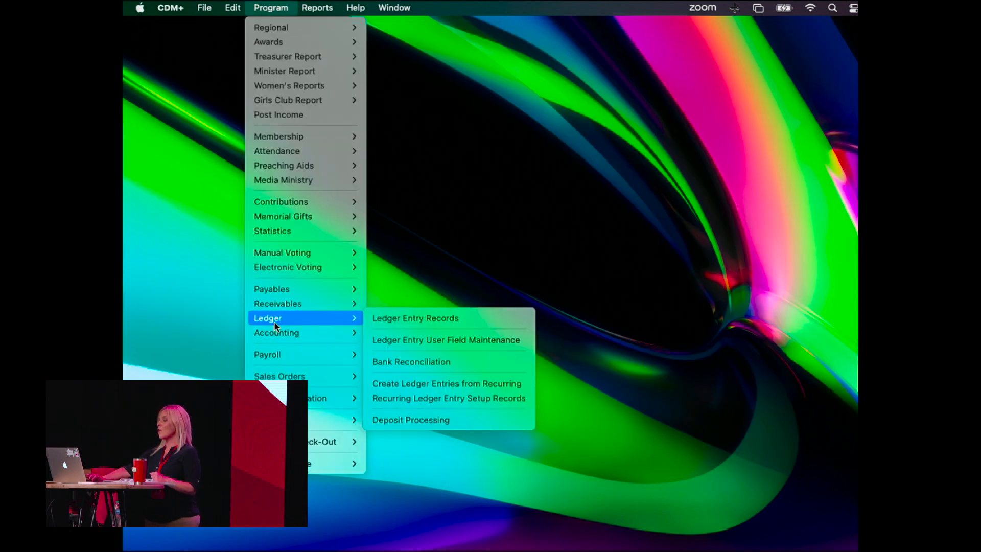
mouse_move(326, 337)
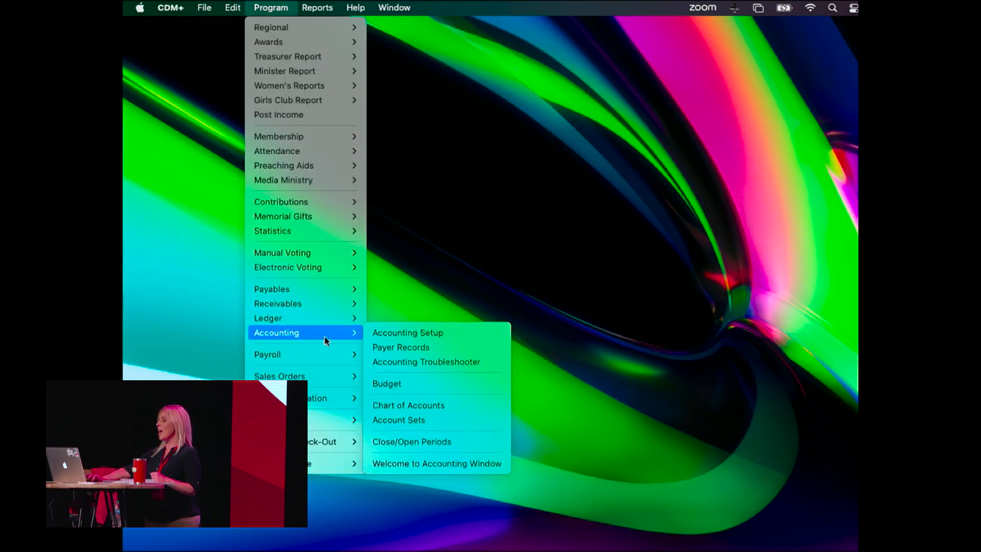
click(383, 384)
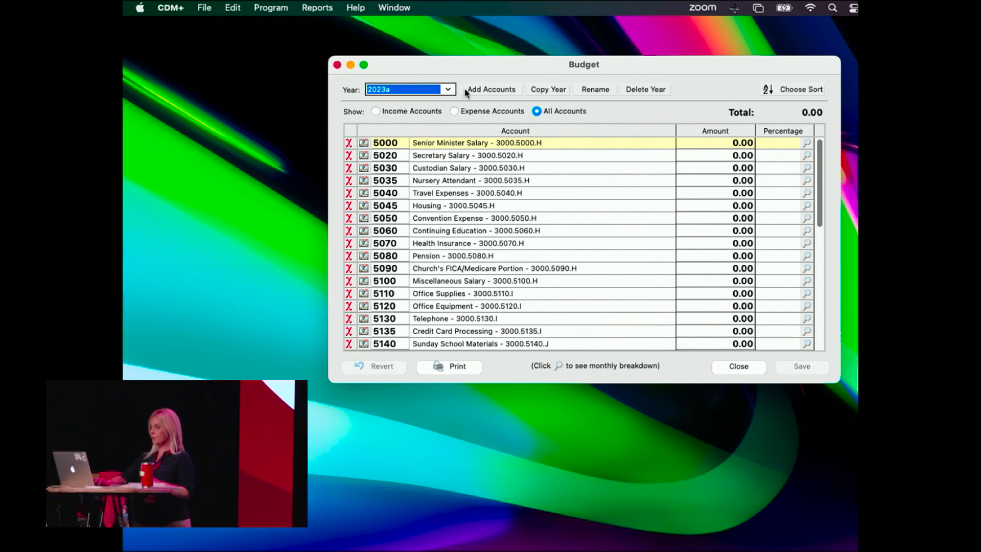
Display the 2022 budget and show only its income accounts.
click(449, 89)
click(378, 119)
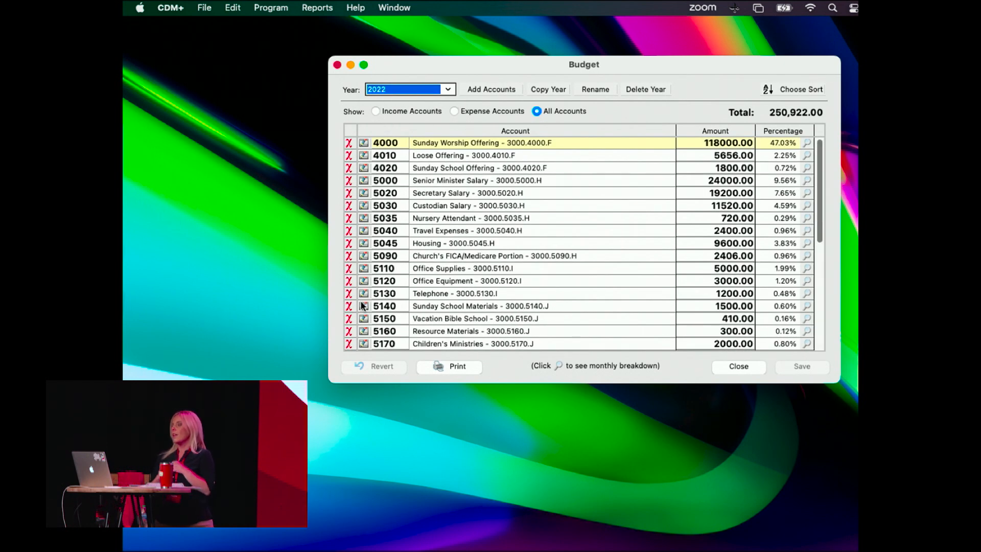
click(377, 111)
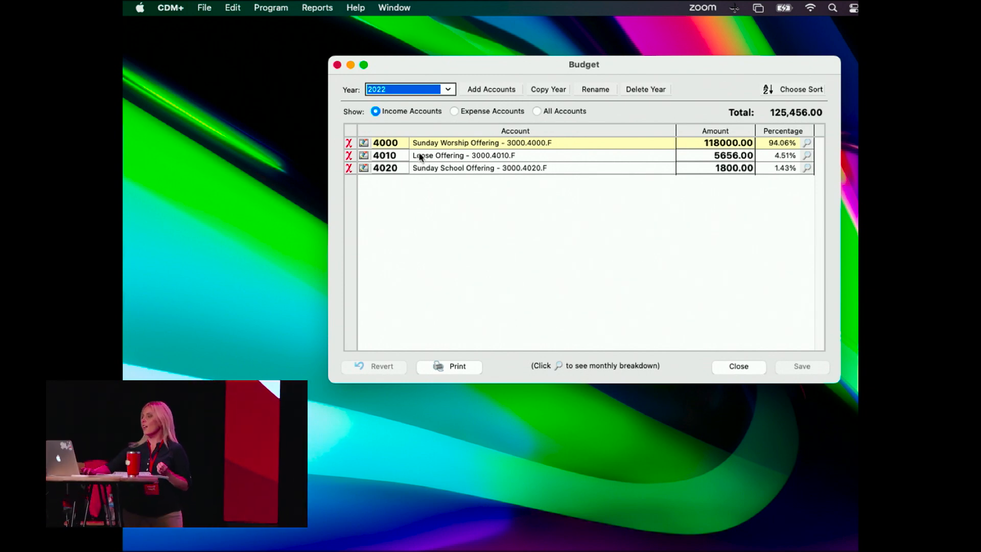
Add income account 4220 Pentecost Offering to the existing 2022 budget year.
click(501, 90)
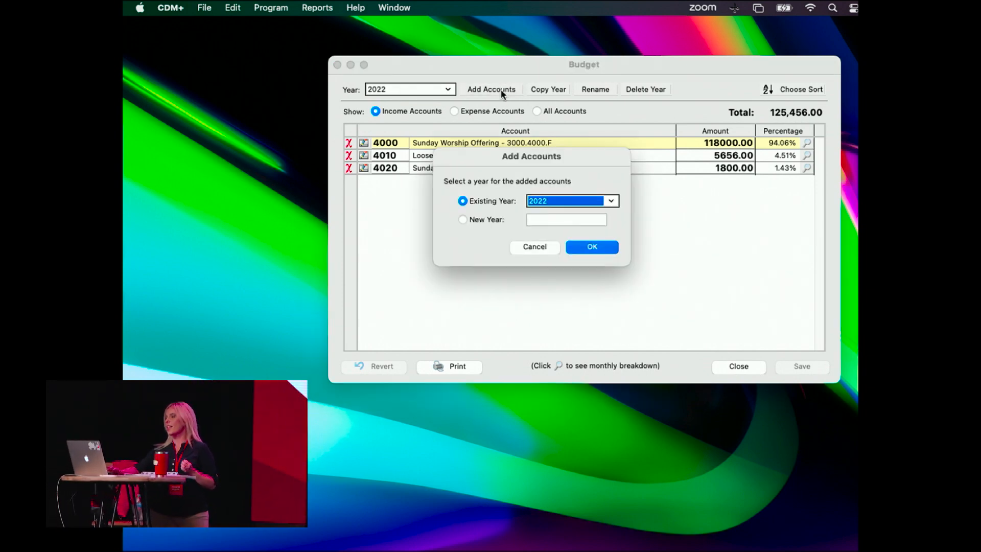
click(592, 247)
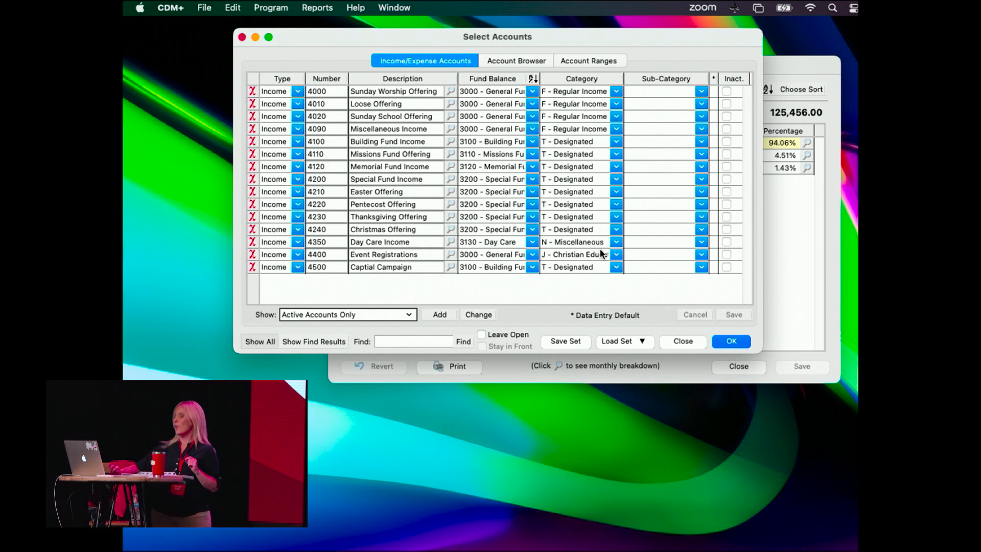
click(406, 207)
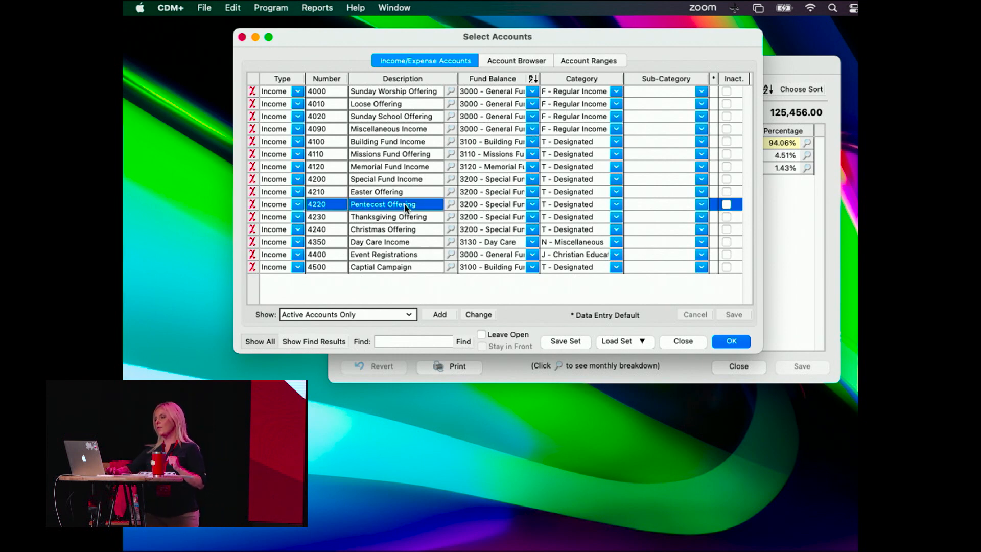
double_click(406, 207)
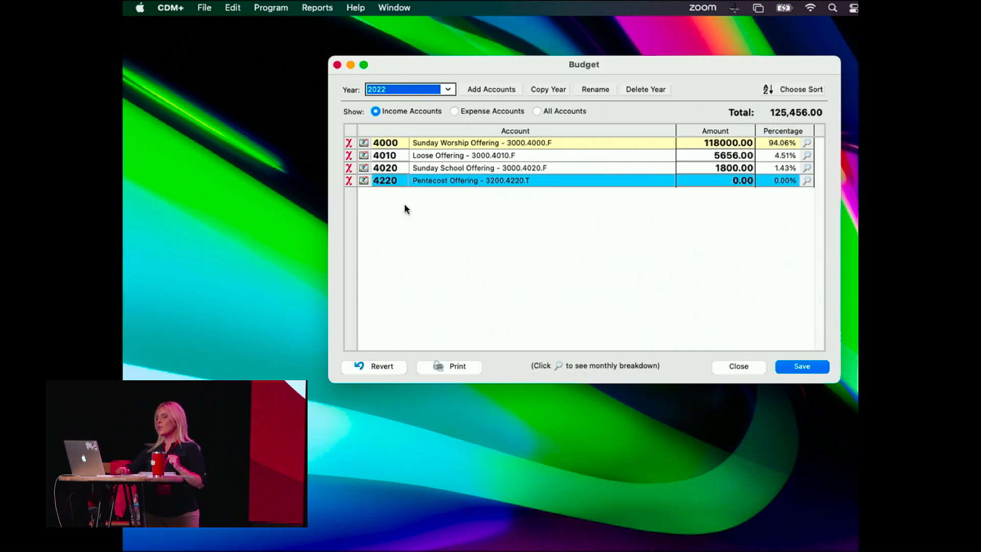
Set the Pentecost Offering budget amount to 20000.00 and switch to the expense accounts, saving the changes.
click(732, 181)
drag(732, 181, 775, 181)
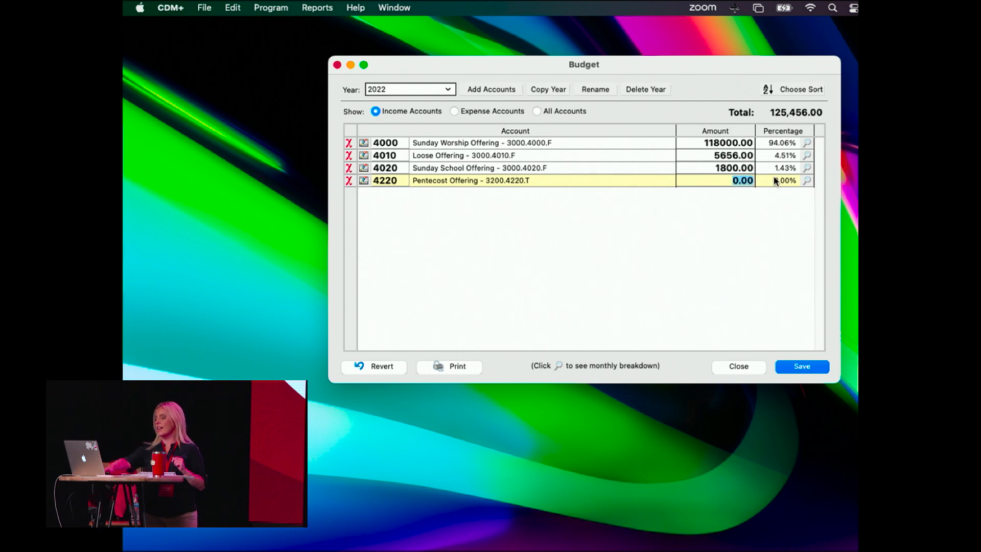
text(20000)
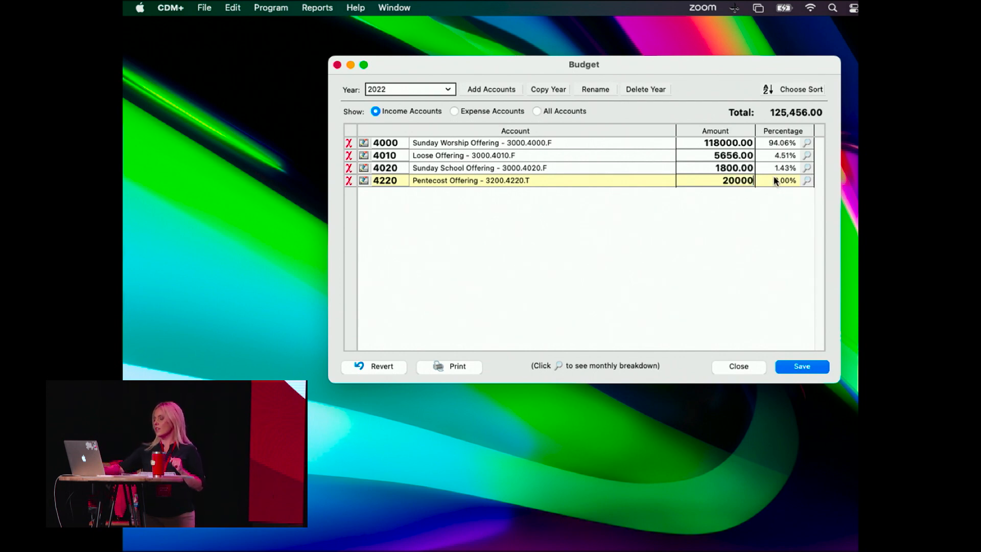
text(.00)
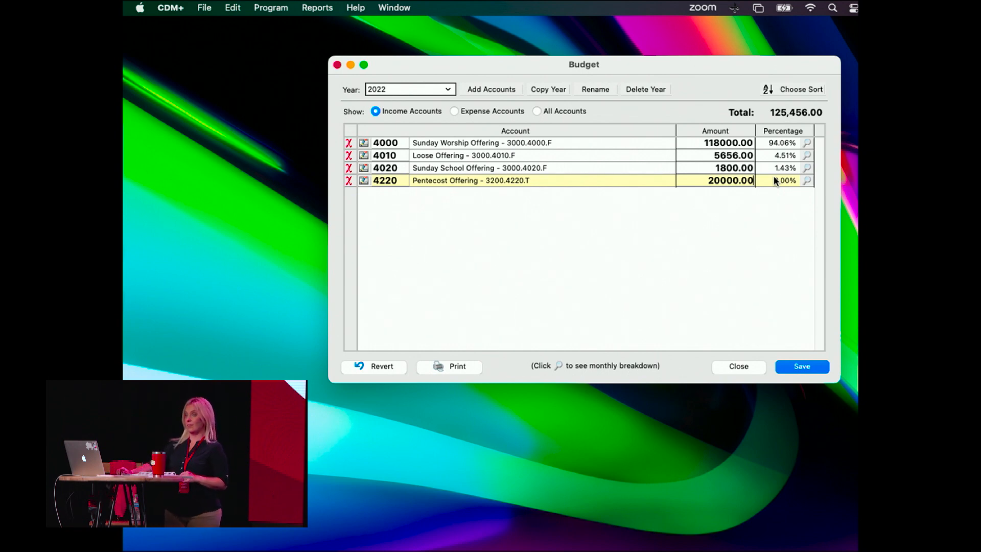
click(495, 111)
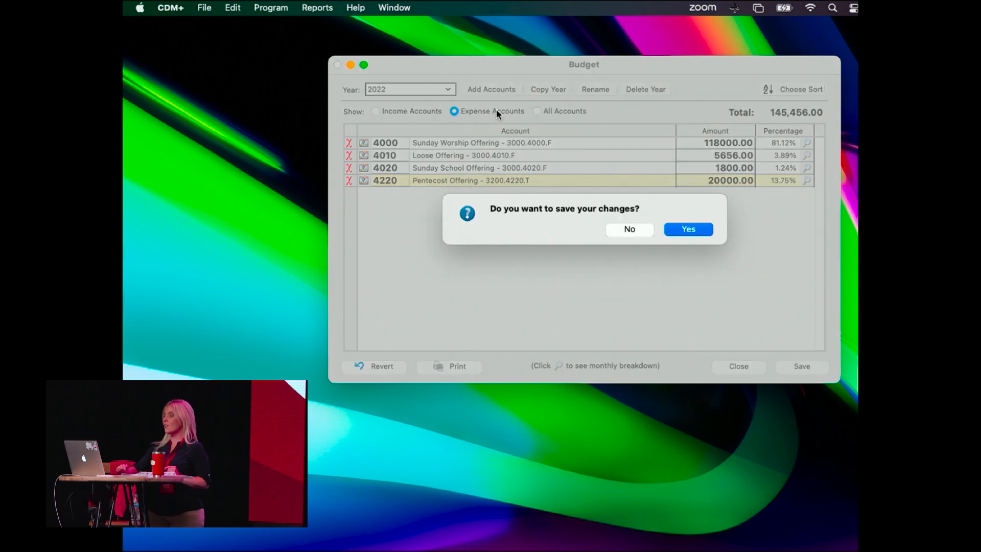
click(686, 228)
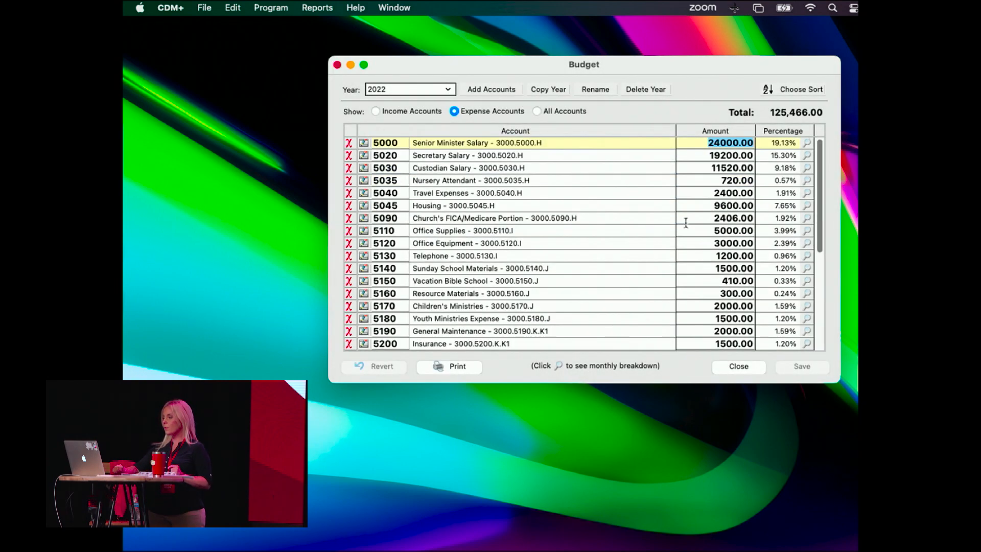
Look through the 2022 expense accounts and open the monthly breakdown for account 5000 Senior Minister Salary.
scroll(595, 254, down, 5)
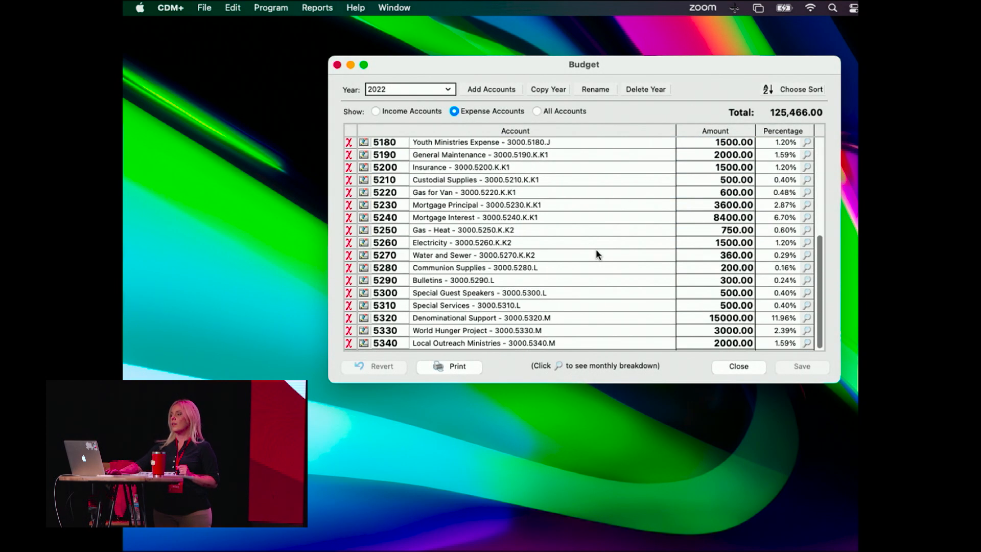
scroll(596, 253, up, 5)
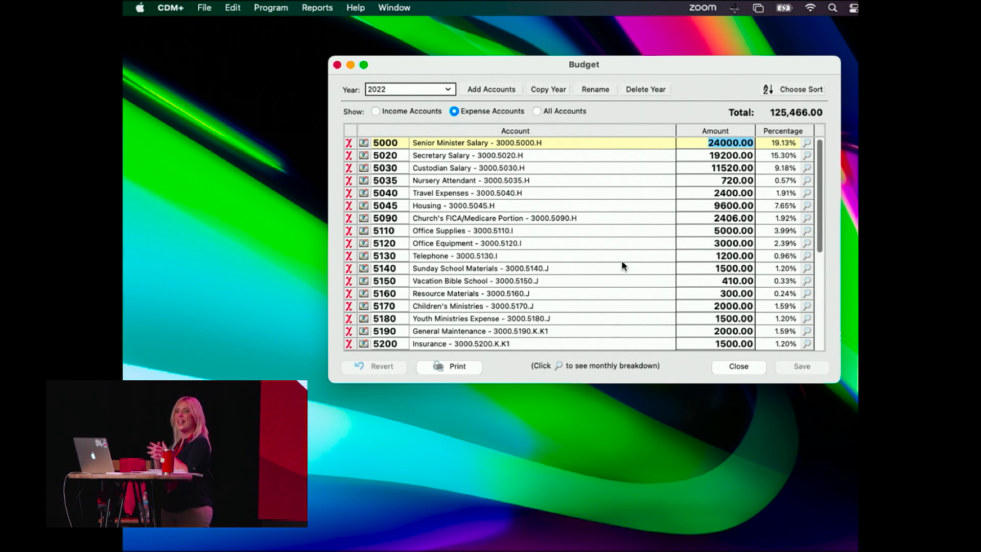
click(807, 144)
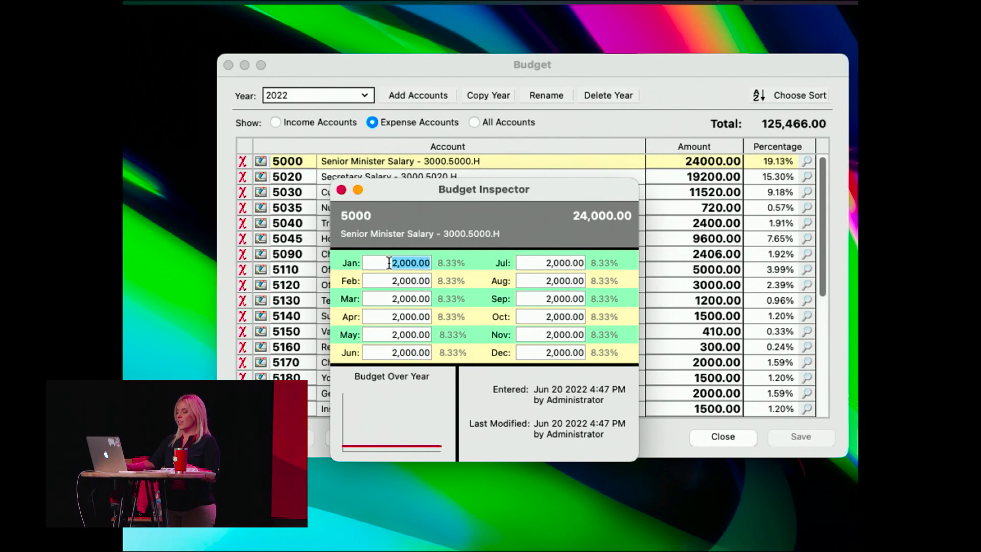
Set the January, February, March and April amounts of account 5000 Senior Minister Salary to 0 in the monthly breakdown.
text(0)
key(Tab)
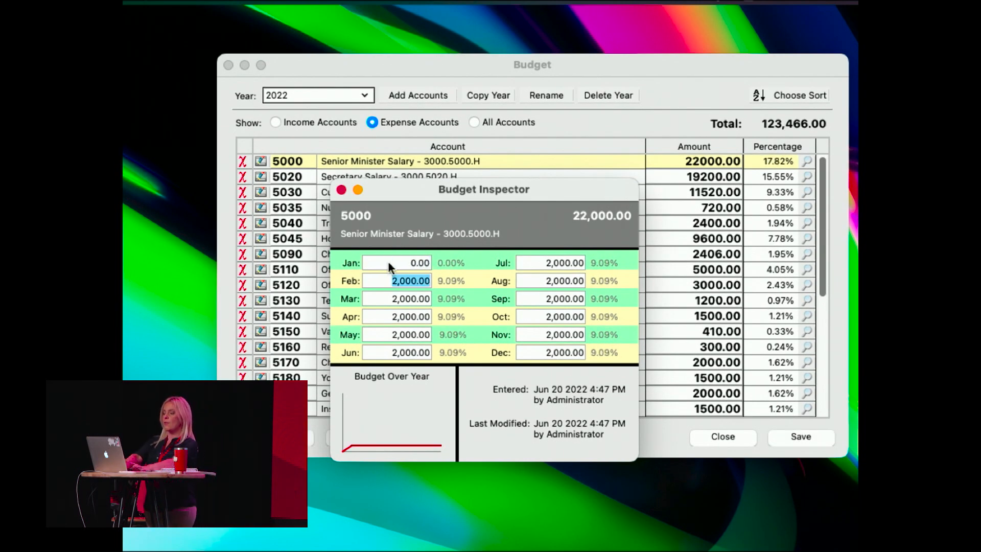
text(0)
key(Tab)
text(0)
key(Tab)
text(0)
key(Tab)
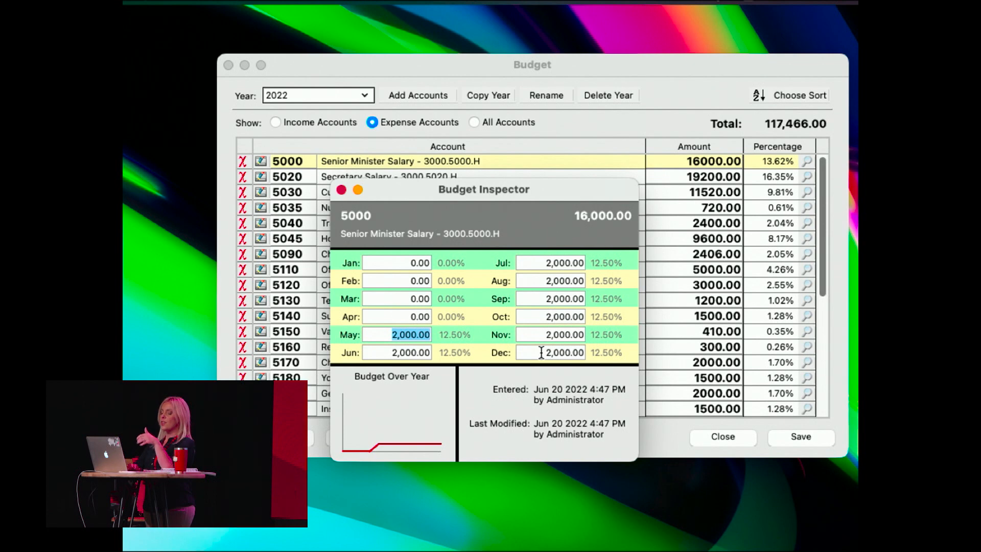
Set the Senior Minister Salary amounts to 6000 for May and 4000 for June, and return to the expense account list.
text(6000)
key(Tab)
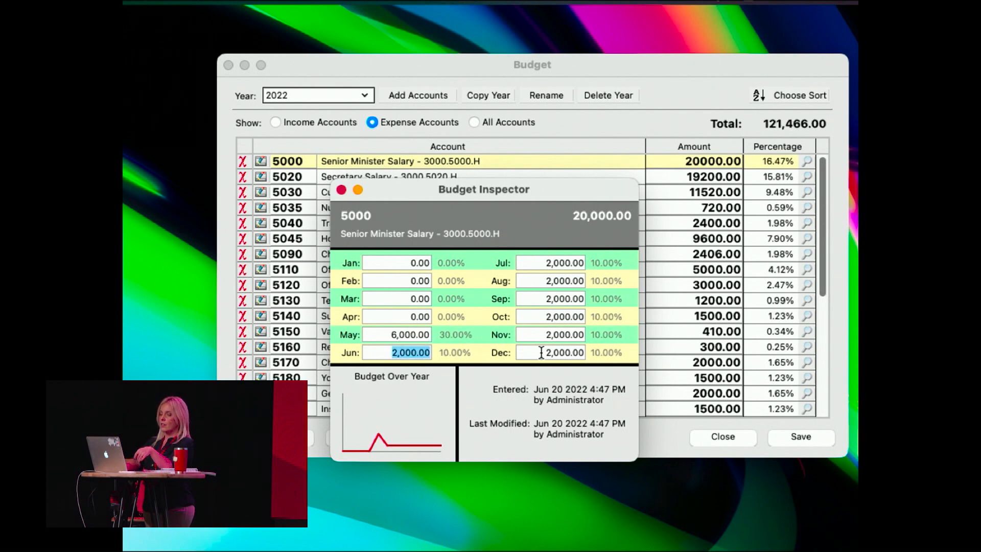
text(4000)
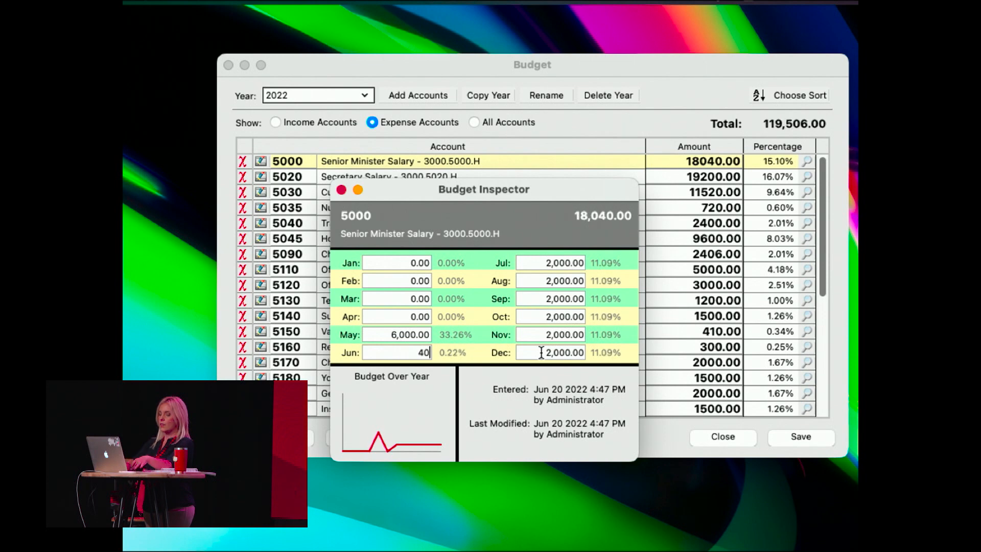
key(Tab)
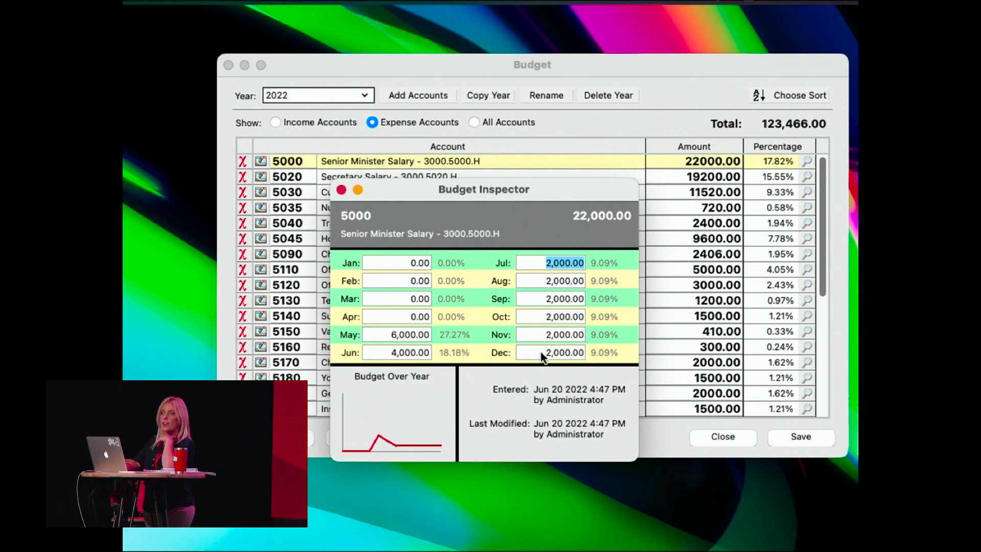
click(341, 190)
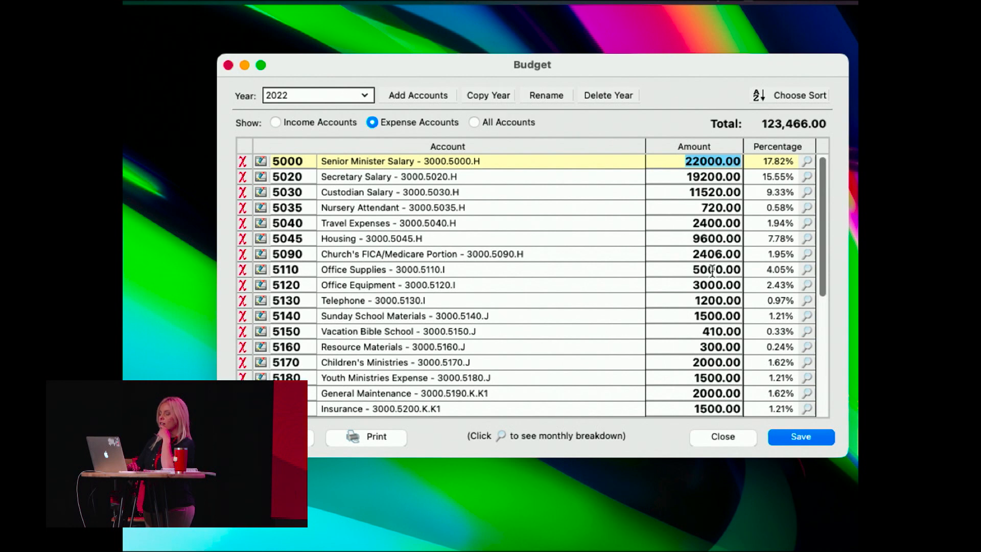
scroll(712, 270, down, 2)
scroll(711, 271, up, 2)
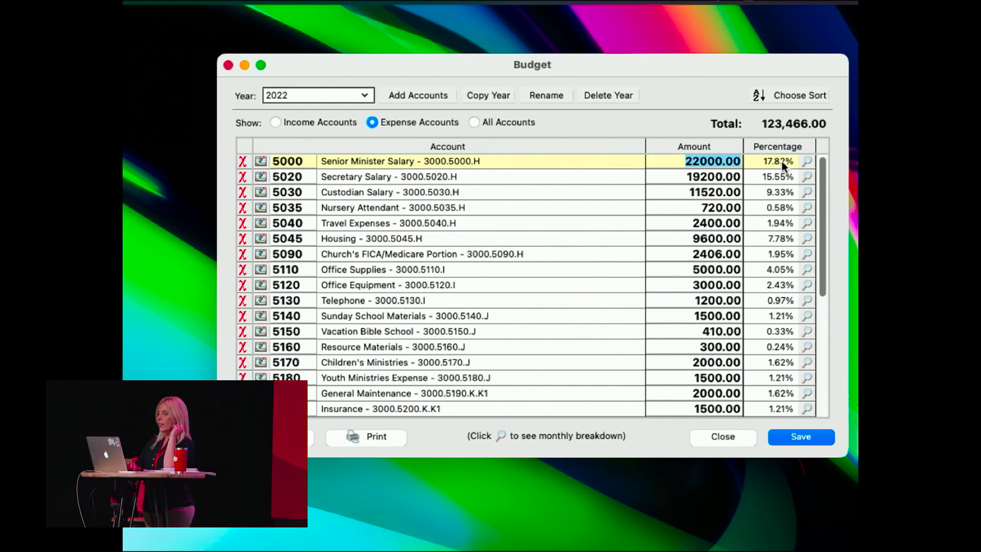
Reopen the monthly breakdown of account 5000 Senior Minister Salary and set the June amount to 24,000.
click(806, 161)
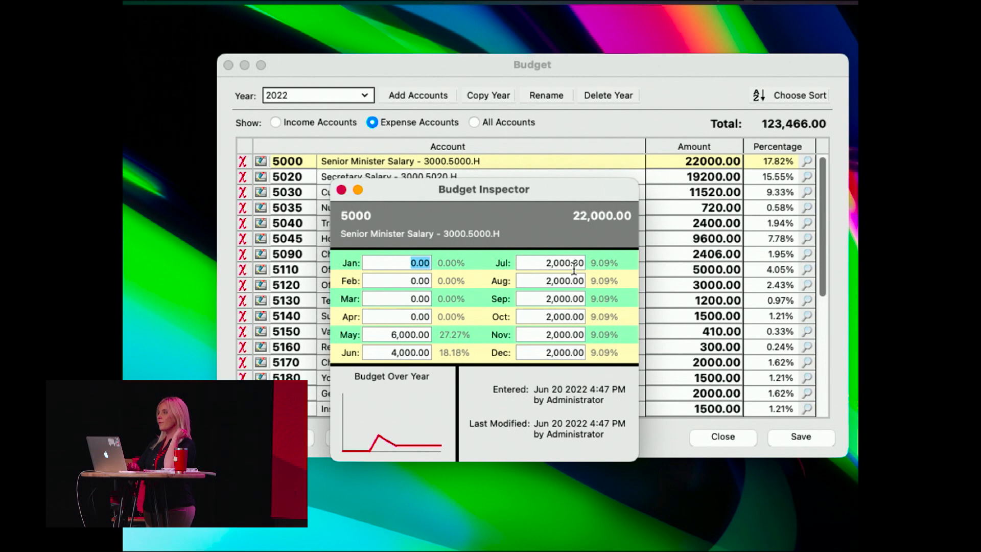
click(404, 334)
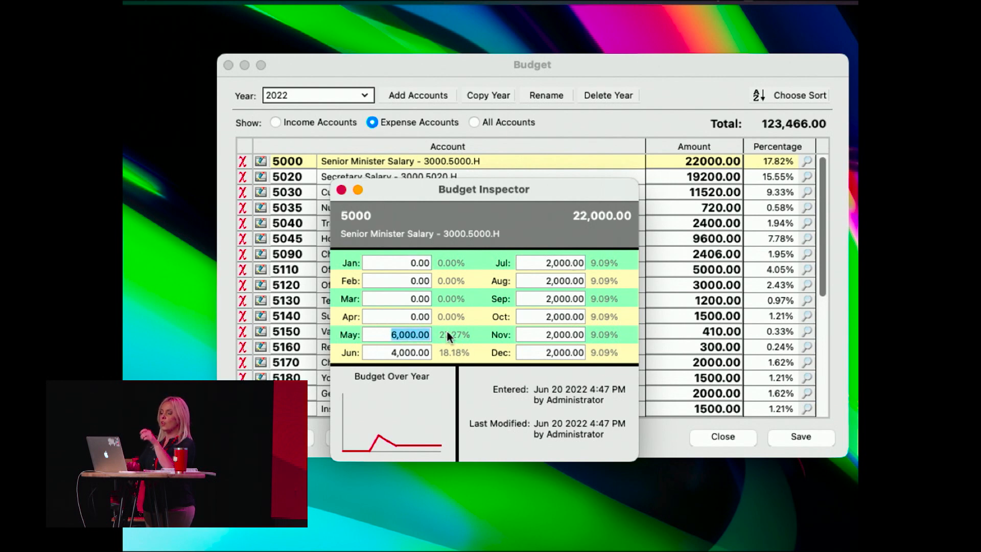
drag(387, 348, 437, 351)
text(2)
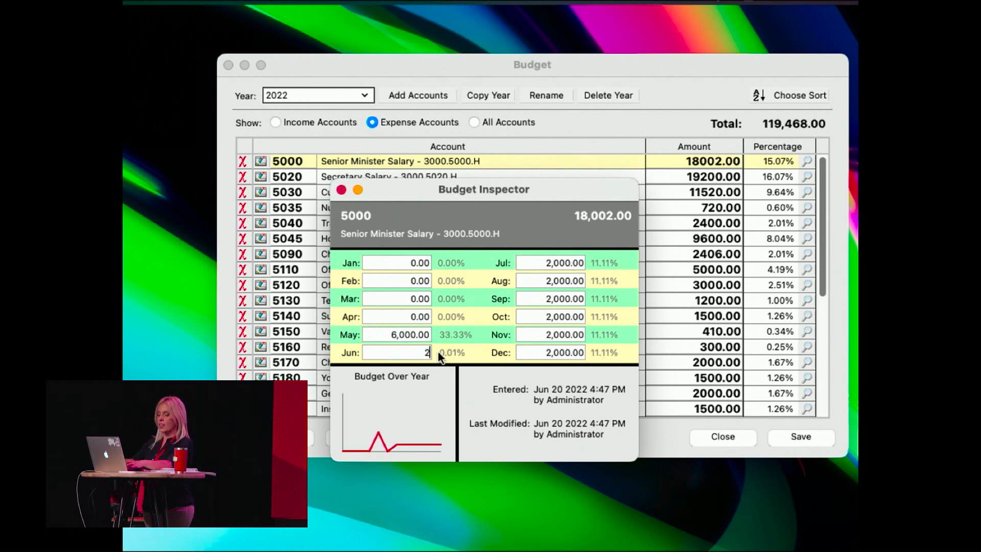
text(4,000)
key(shift+Tab)
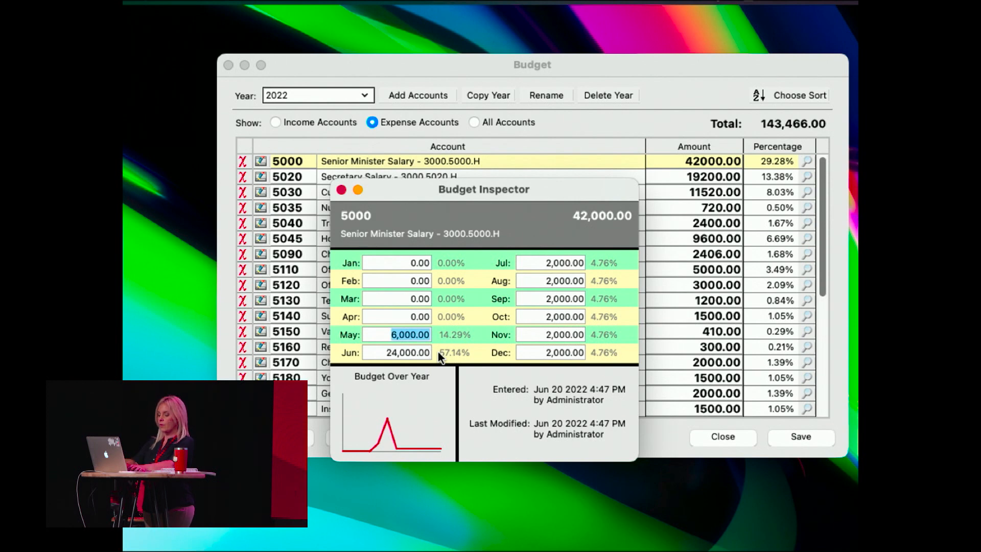
Set the Senior Minister Salary amounts for May and for July through December to 0, and close the monthly breakdown.
text(0)
key(Tab)
key(Tab)
key(0)
key(Tab)
key(0)
key(Tab)
key(0)
key(Tab)
key(0)
key(Tab)
key(0)
key(Tab)
key(0)
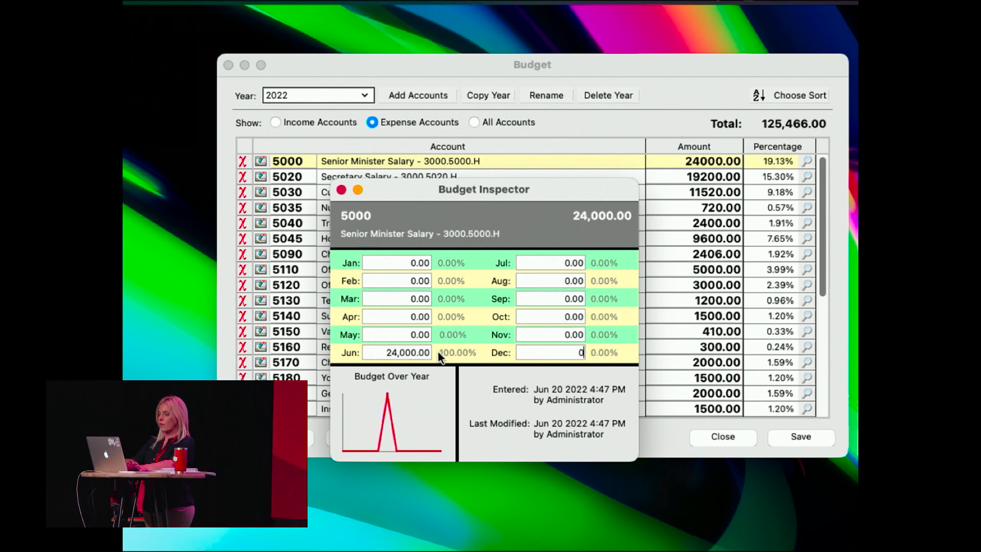
click(528, 319)
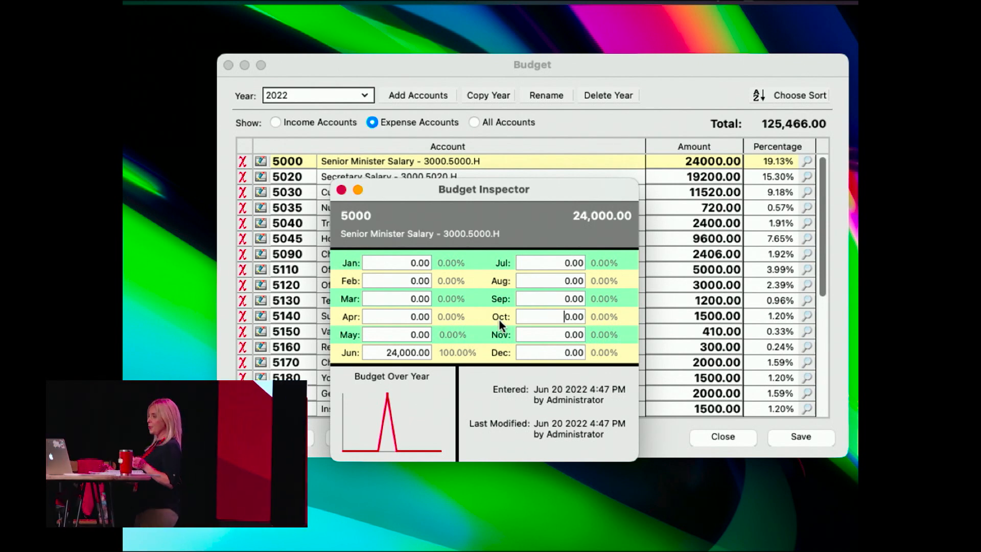
click(342, 189)
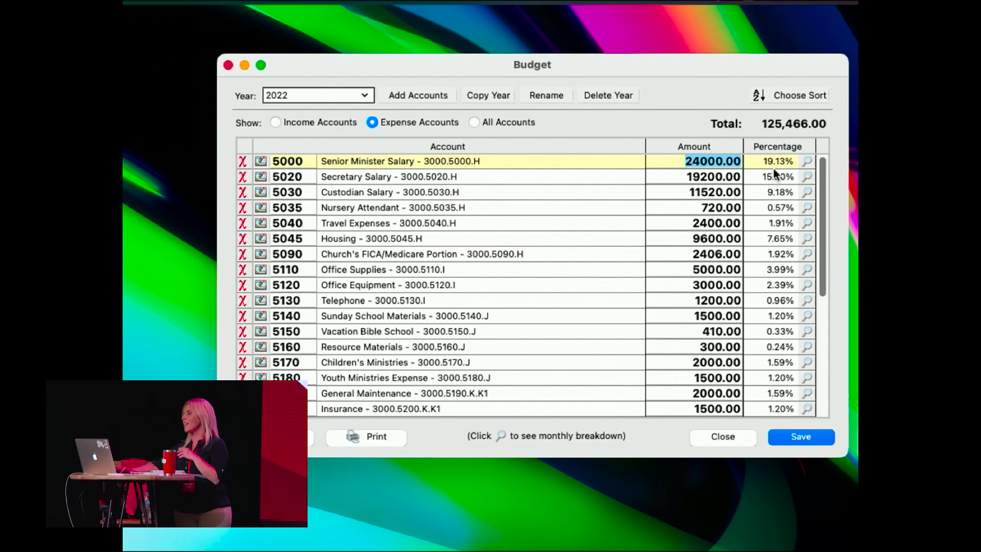
Review the monthly breakdown of account 5020 Secretary Salary and close it.
click(807, 177)
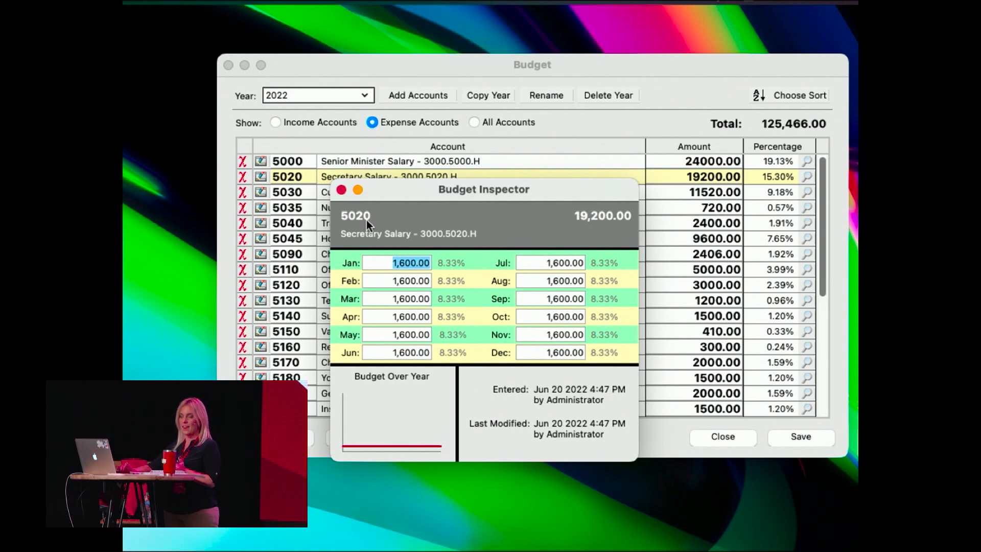
click(341, 190)
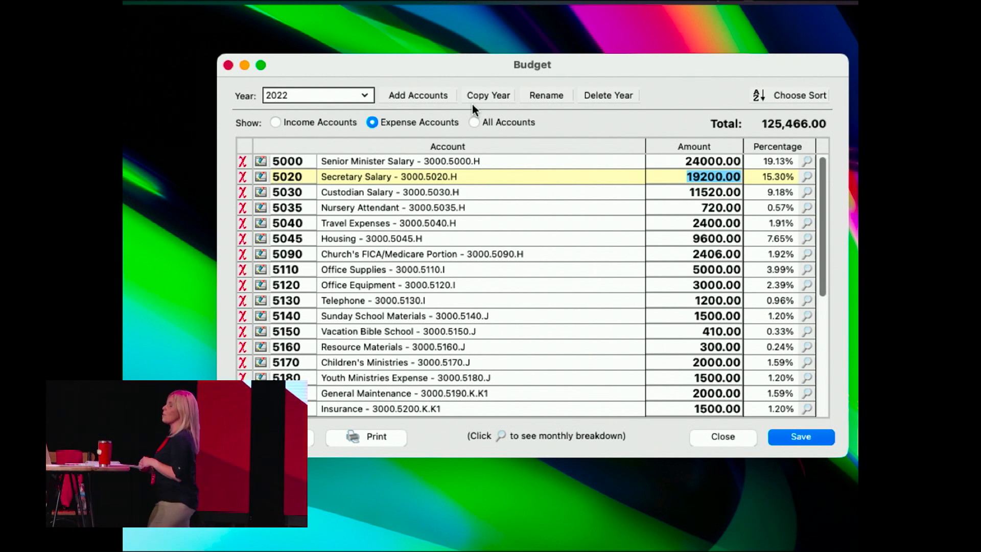
Start adding accounts to a new budget year named 2022a, saving the pending changes.
click(413, 98)
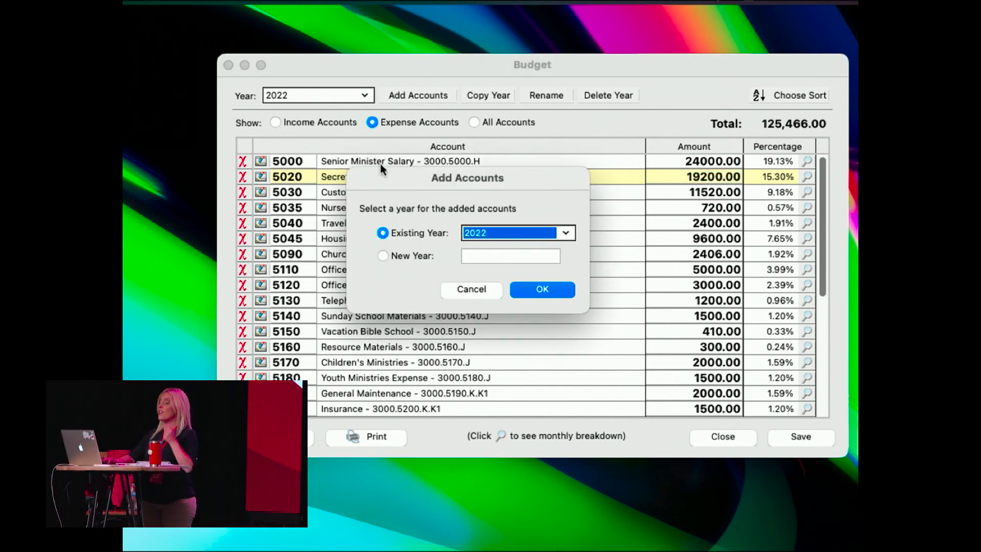
click(402, 256)
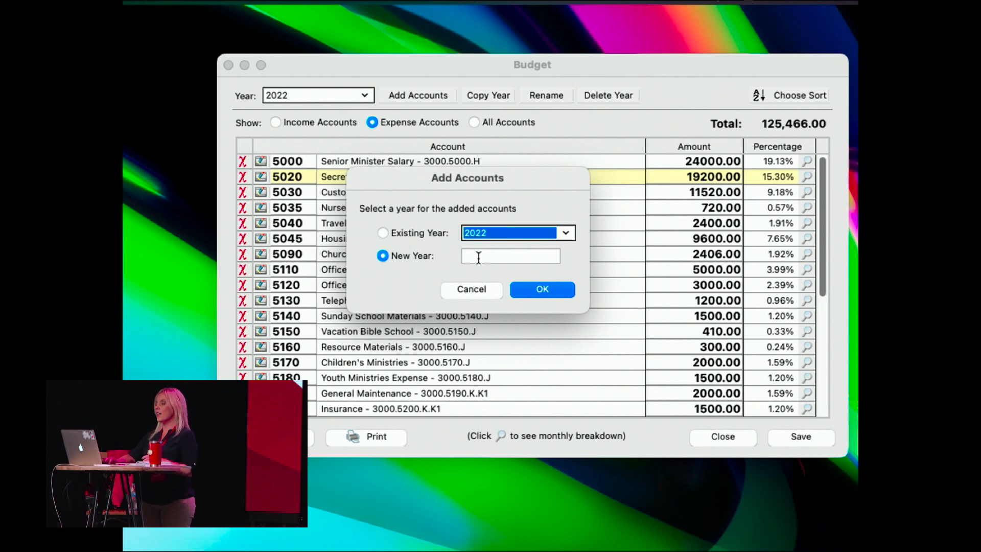
text(2022a)
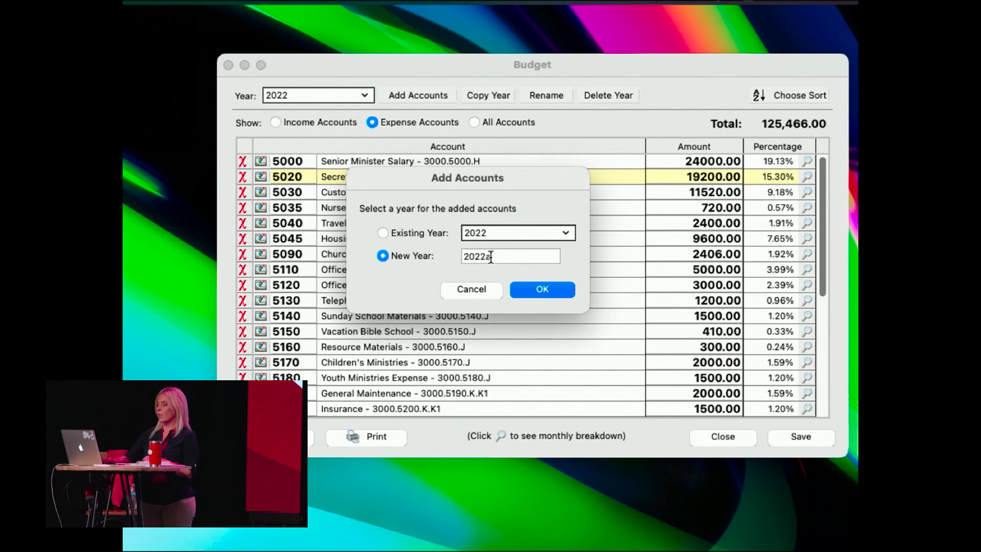
click(543, 289)
click(657, 268)
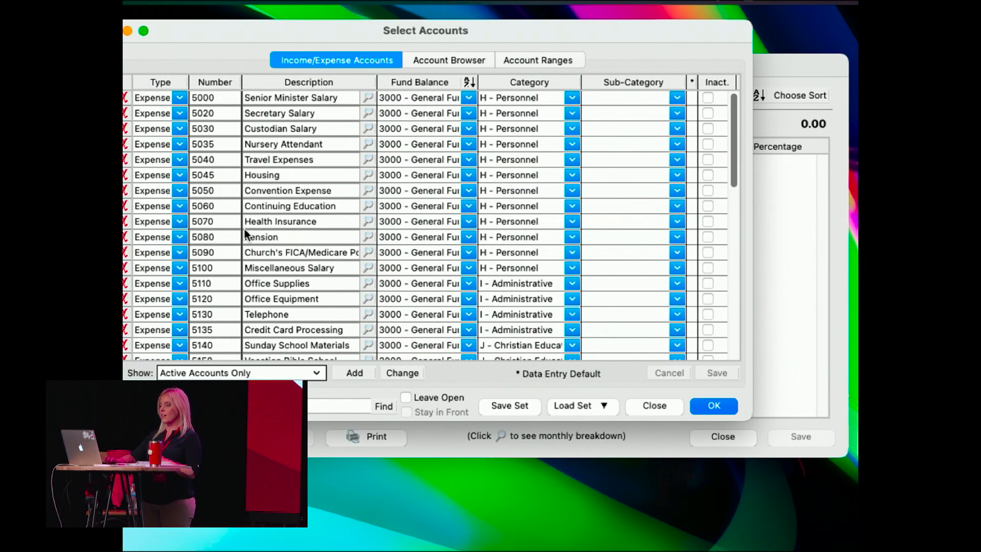
Browse the accounts by category and select all Administrative, Christian Education, Designated, Outreach and Property accounts.
drag(209, 32, 348, 47)
click(532, 74)
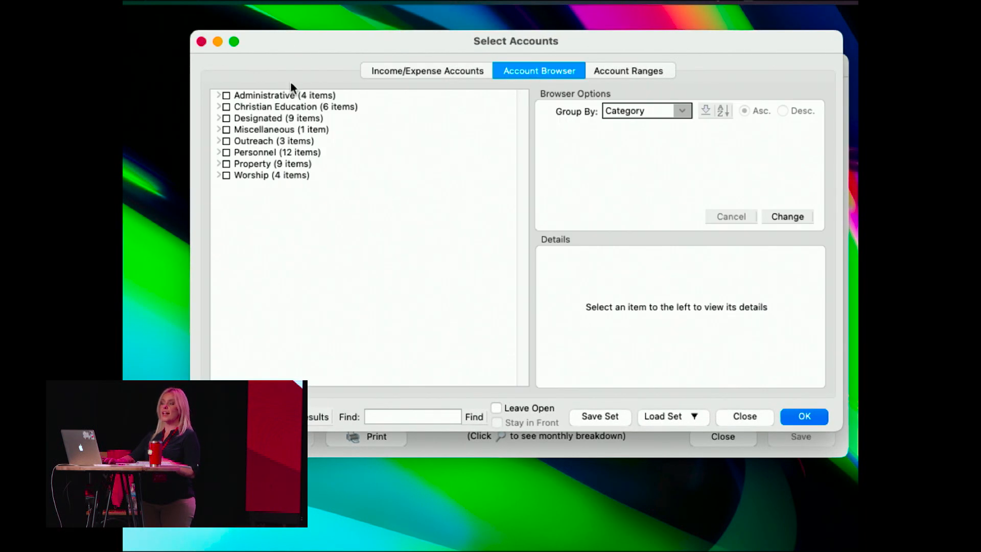
click(227, 96)
click(226, 107)
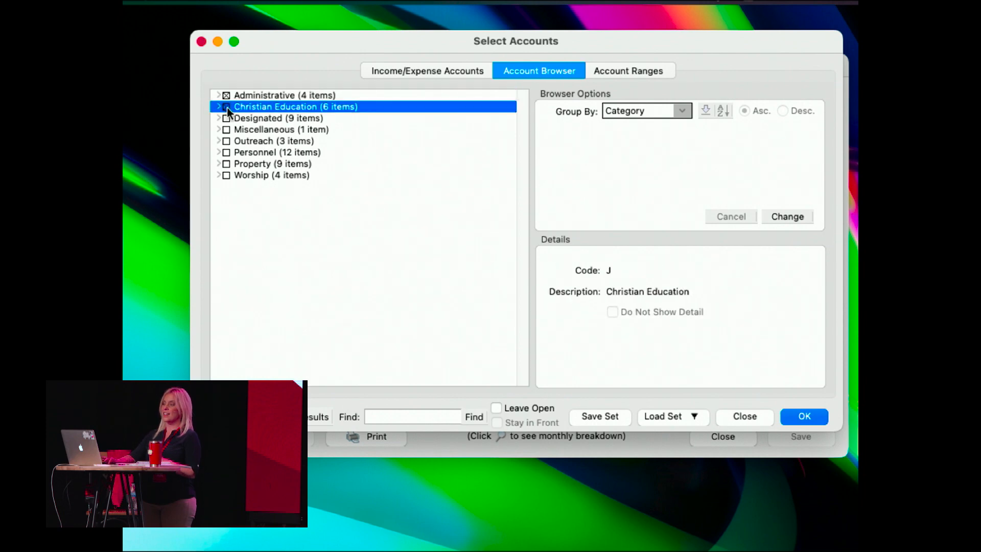
click(226, 141)
click(226, 164)
Select Personnel accounts 5000, 5020, 5035, 5045 and 5090 plus the Worship category, and add the selection to budget year 2022a.
click(218, 152)
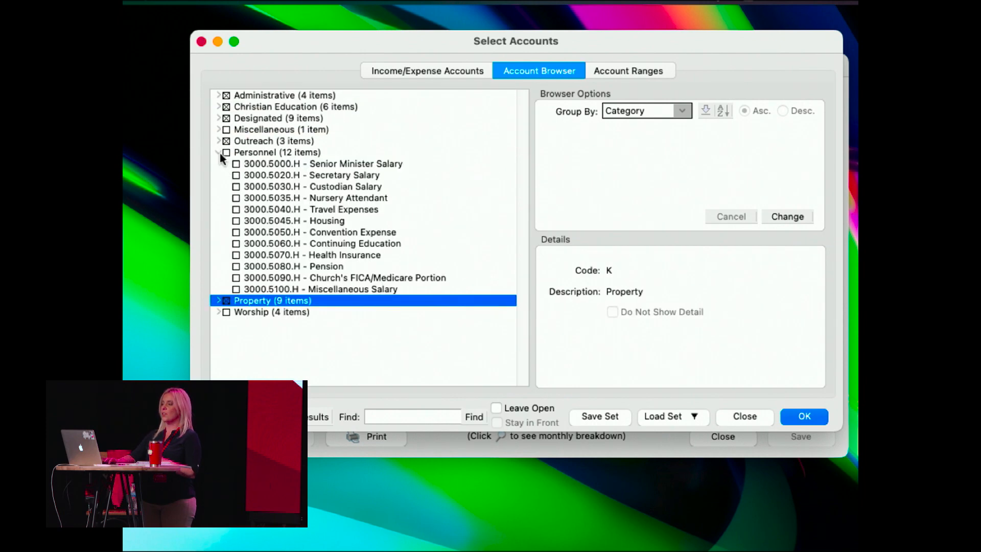
click(235, 164)
click(236, 175)
click(236, 197)
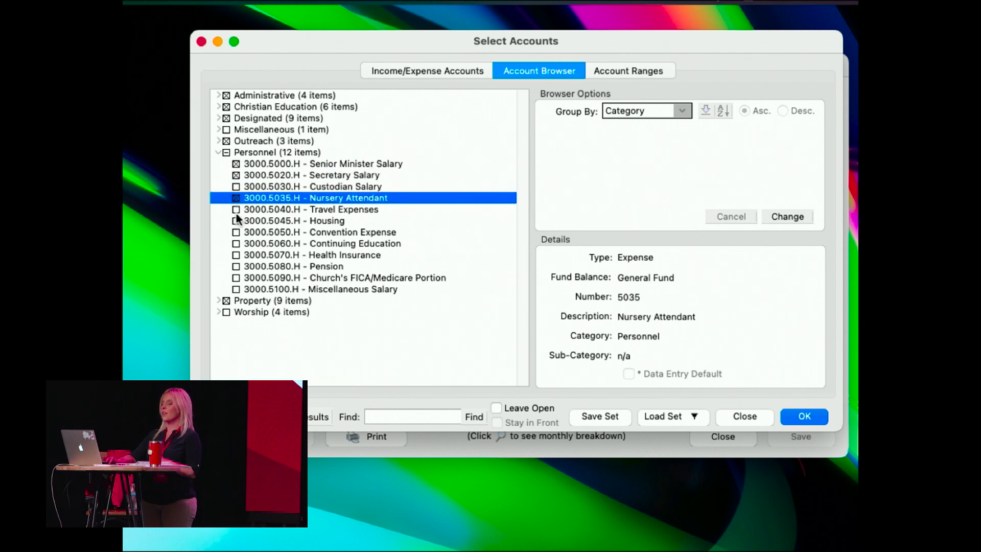
click(236, 220)
click(236, 279)
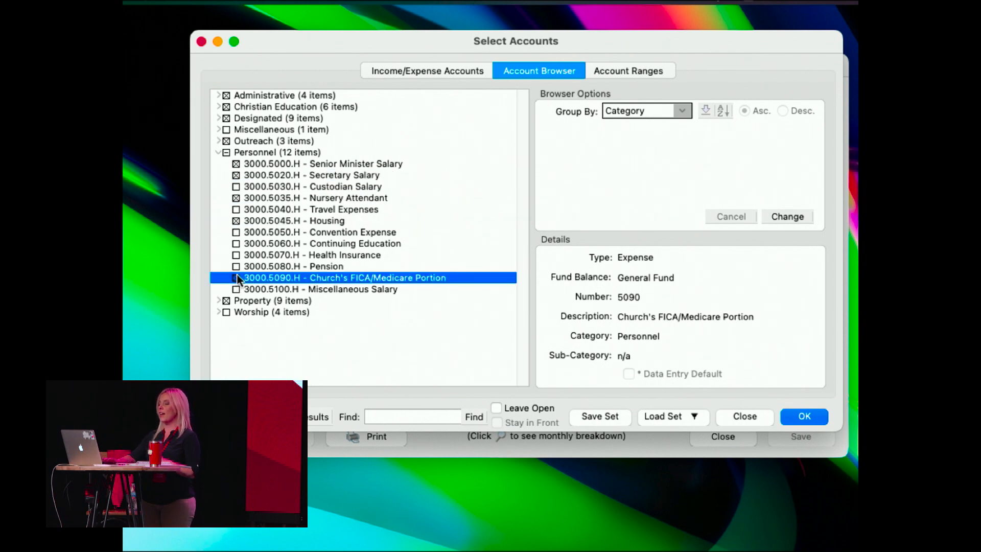
click(226, 312)
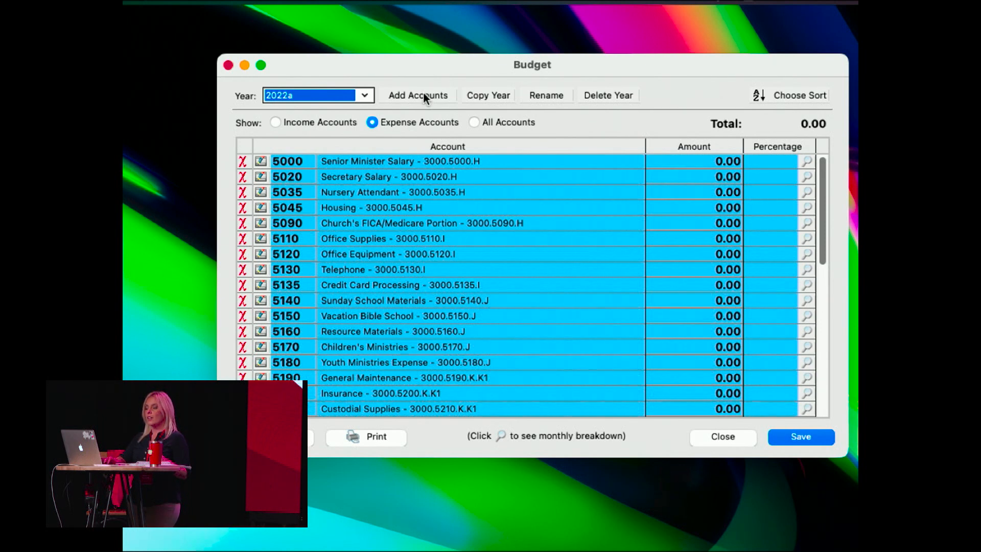
Switch to the 2023 budget without saving the changes to 2022a.
click(368, 104)
click(318, 153)
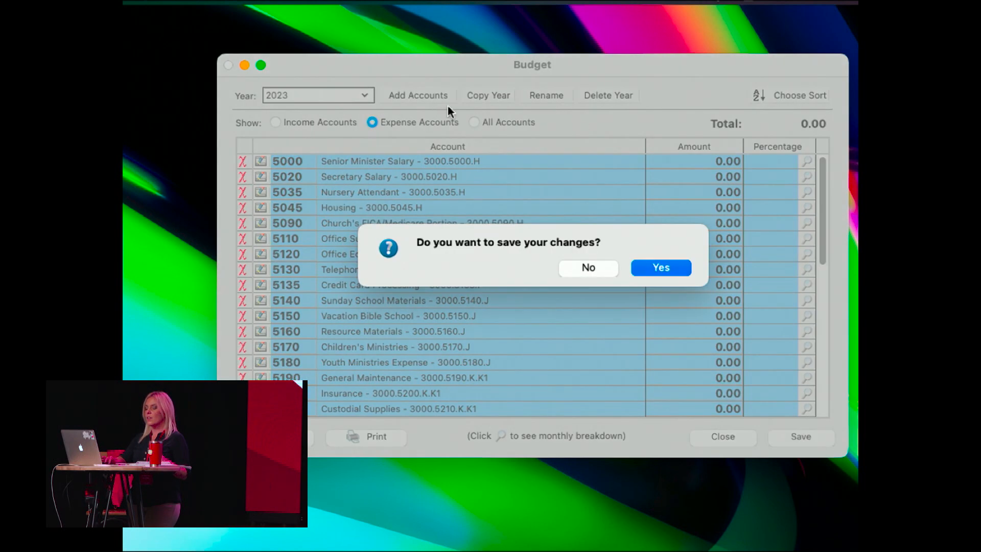
click(589, 267)
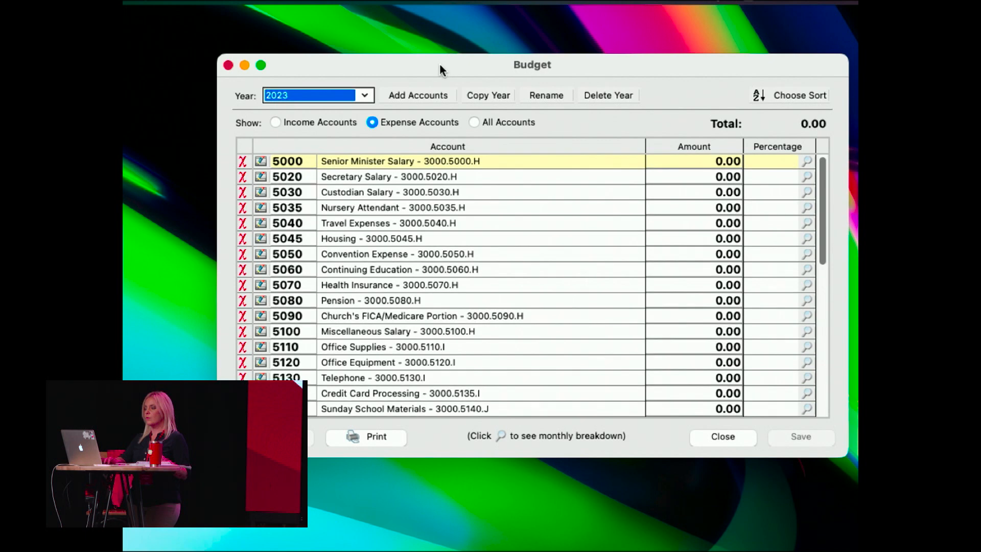
Copy the 2023 budget to a new year named 2023b.
click(507, 95)
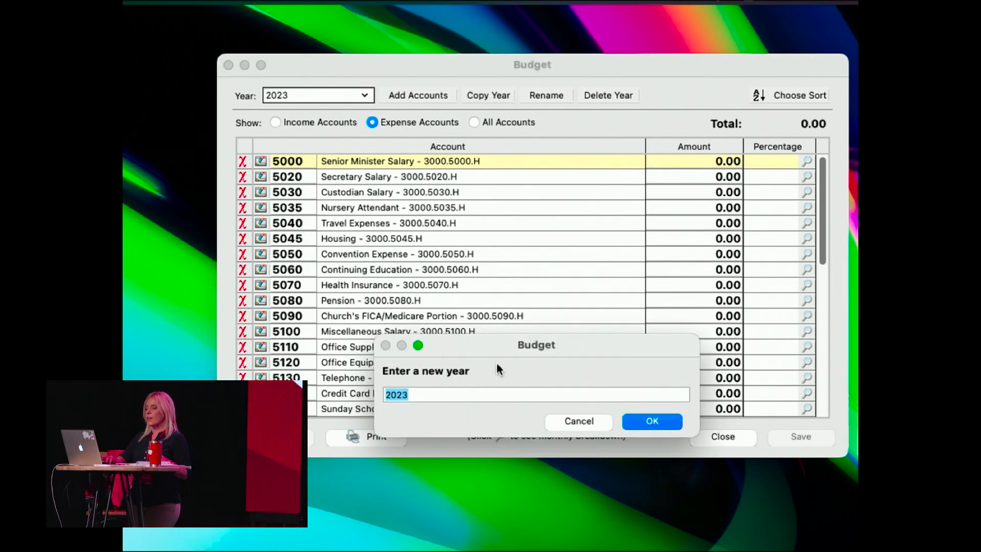
text(2023b)
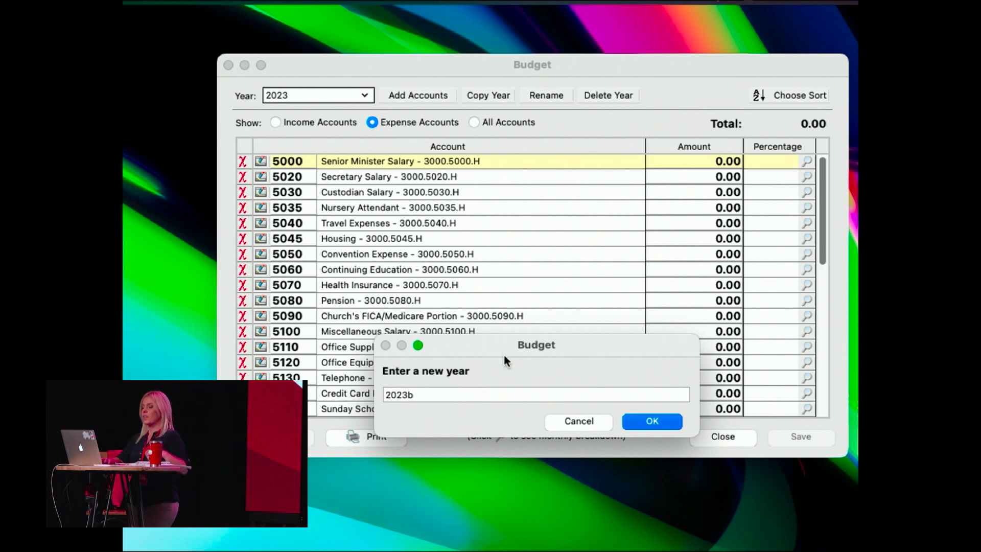
click(651, 421)
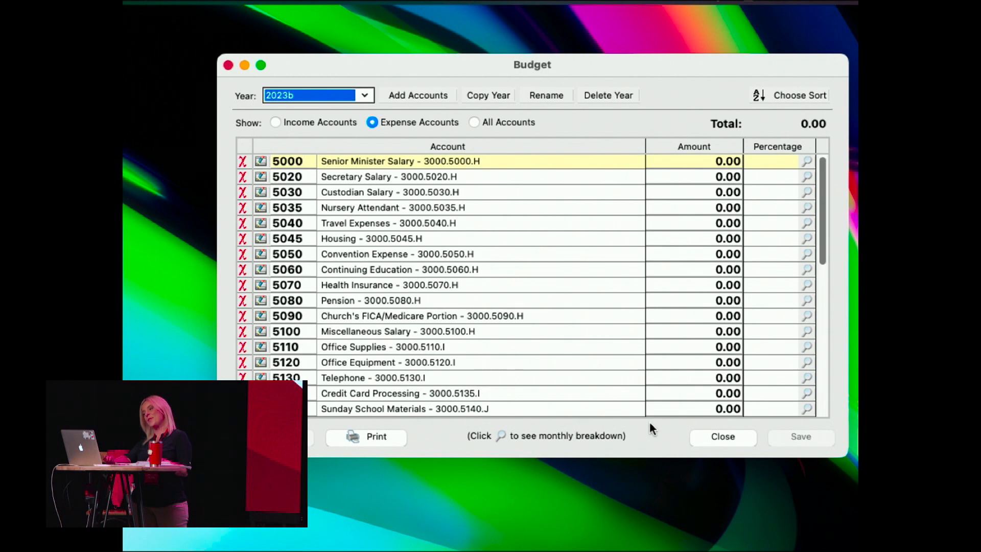
Switch back to the 2022 budget and copy it to a new year named 2022aa.
click(365, 97)
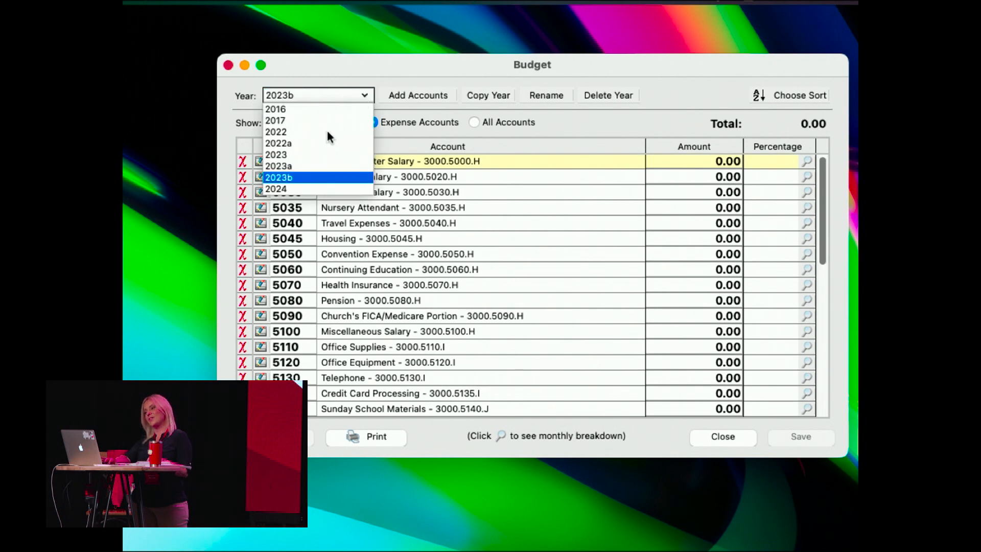
click(286, 132)
click(500, 96)
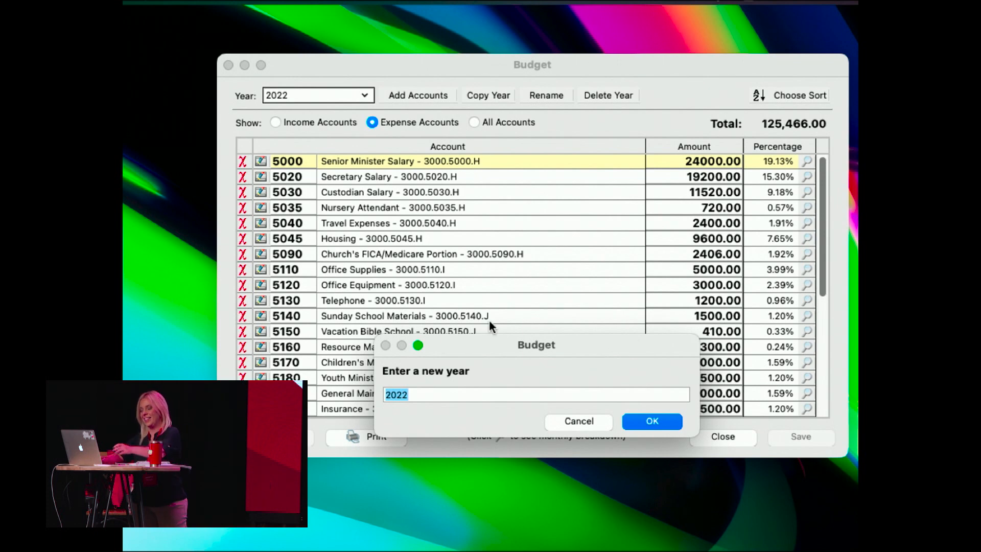
key(Right)
text(aa)
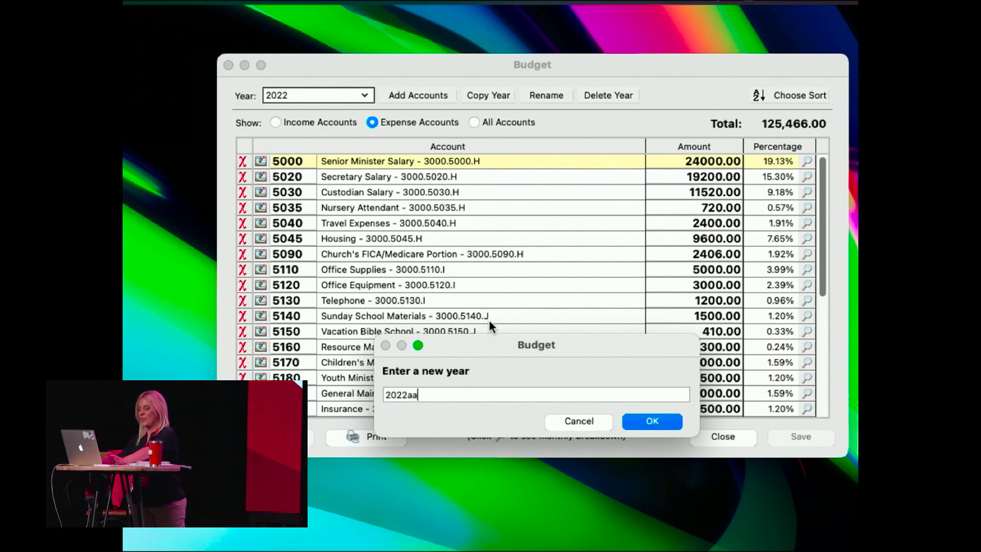
key(Return)
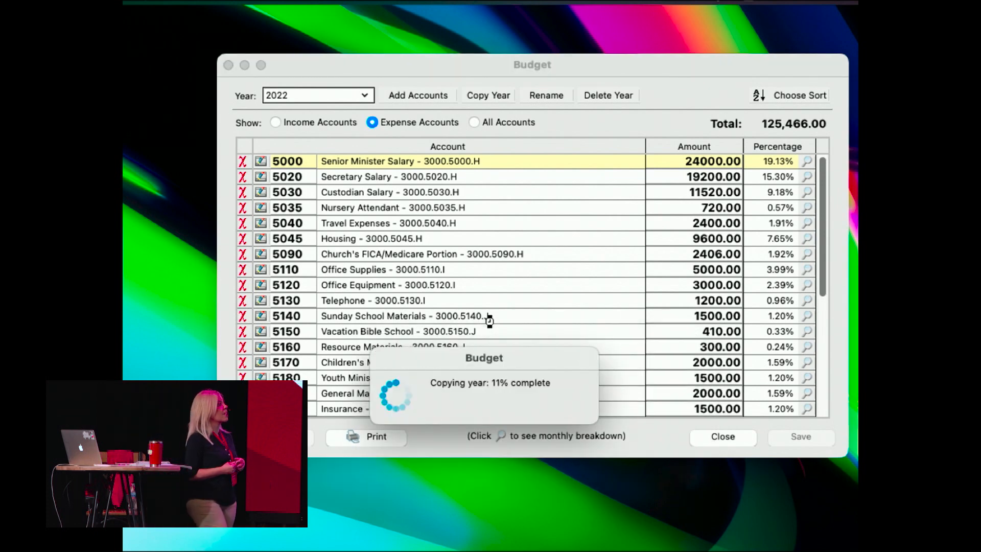